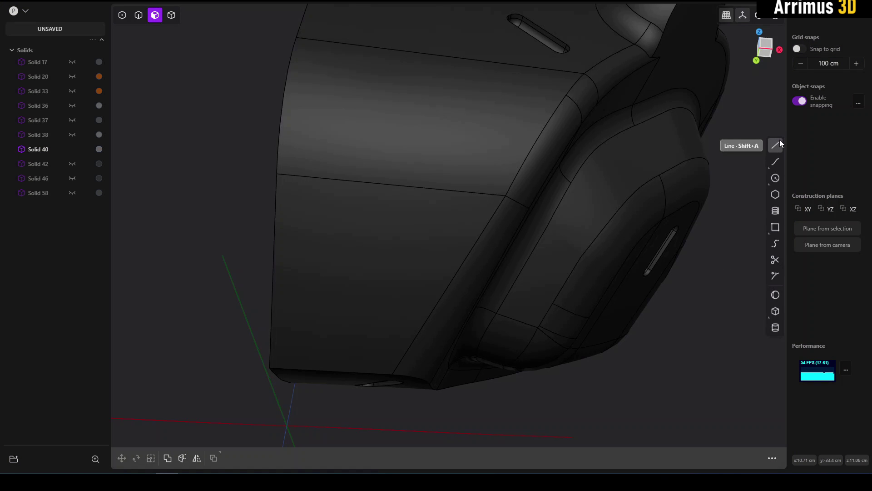
- Draw a closed six-sided outline across the solid's two front faces, its slanted side about 20 cm long, and knife it into the surface
{"action": "left_click", "coordinate": [779, 141]}
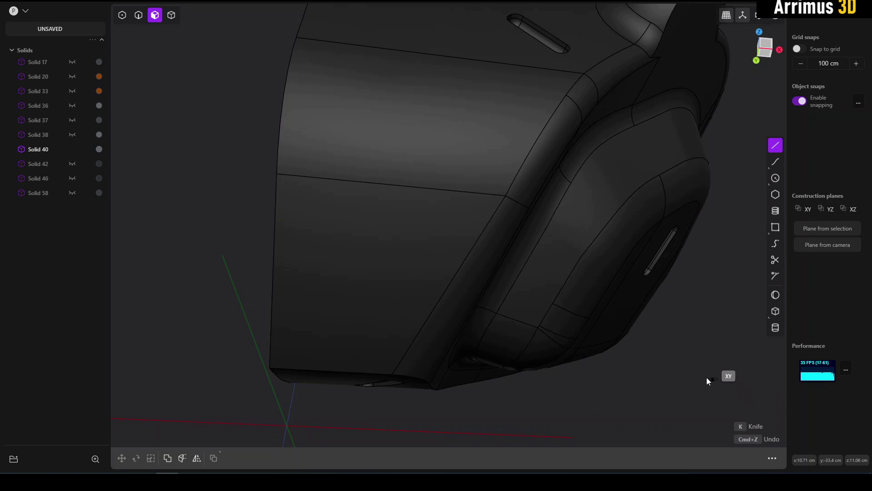
{"action": "middle_click_drag", "start_coordinate": [707, 377], "coordinate": [694, 354]}
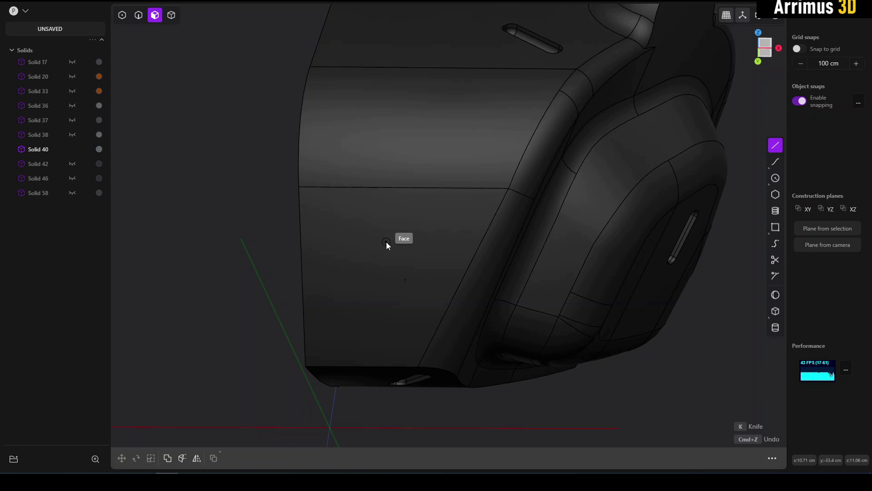
{"action": "left_click", "coordinate": [337, 294]}
{"action": "left_click", "coordinate": [333, 187]}
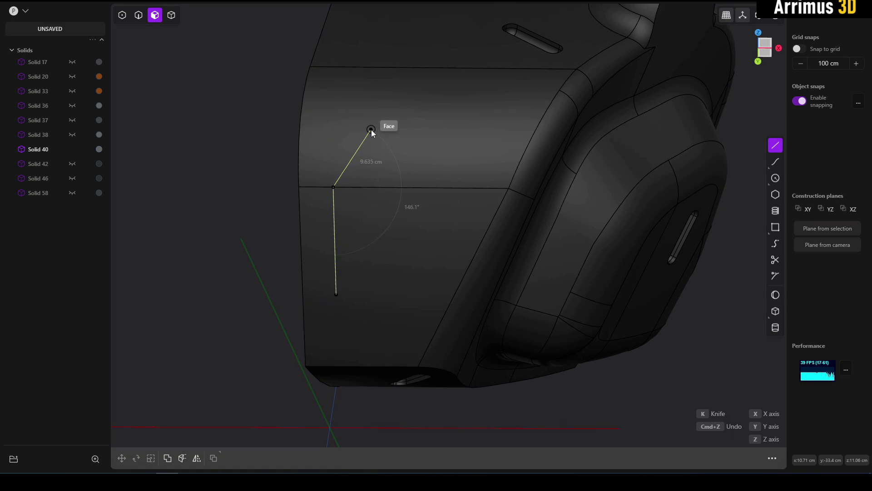
{"action": "left_click", "coordinate": [372, 129]}
{"action": "left_click", "coordinate": [457, 130]}
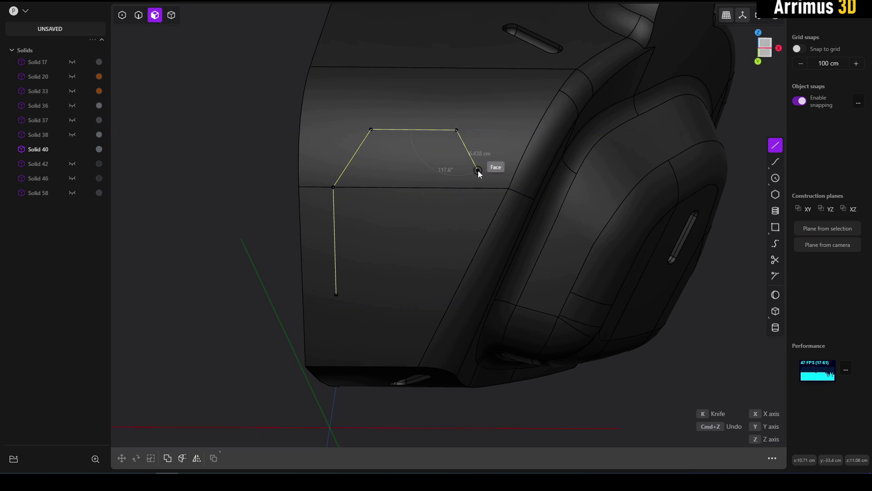
{"action": "left_click", "coordinate": [478, 170]}
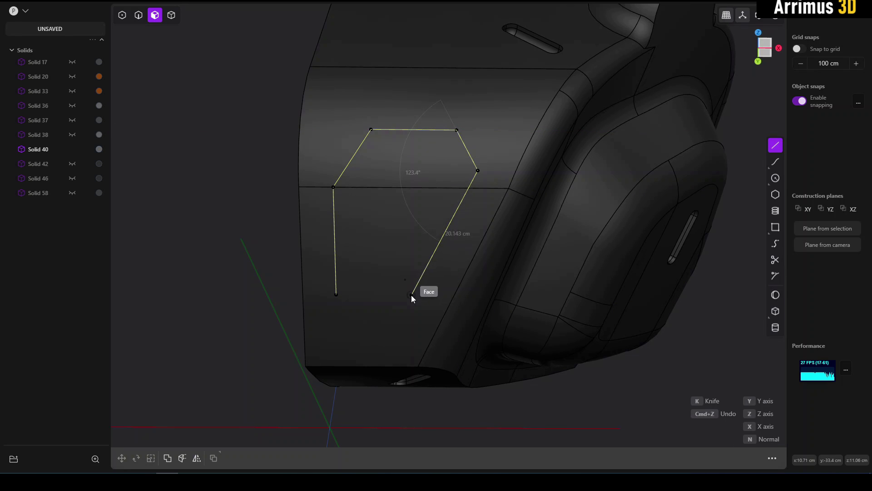
{"action": "left_click", "coordinate": [411, 295]}
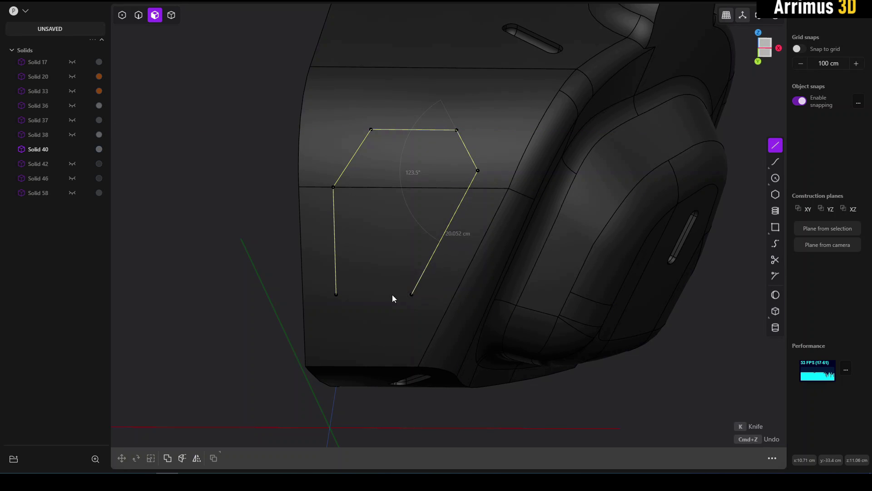
{"action": "left_click", "coordinate": [337, 295]}
{"action": "key", "text": "k"}
{"action": "left_click", "coordinate": [239, 268]}
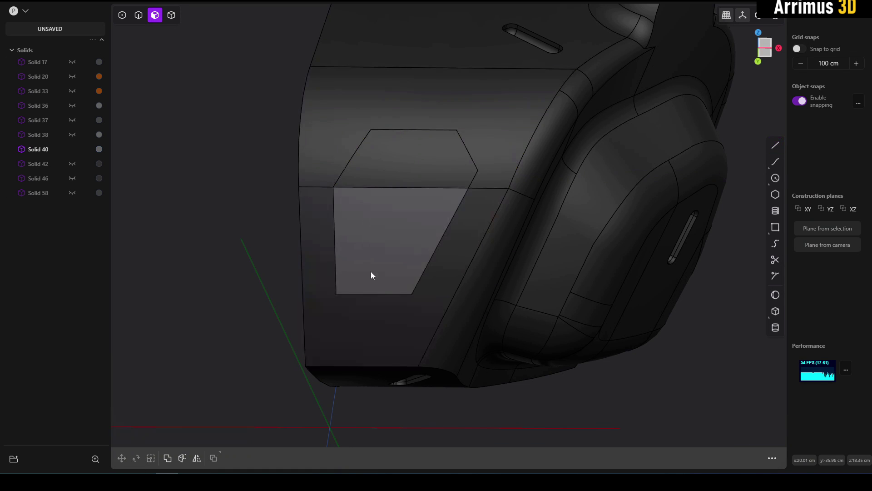
{"action": "middle_click_drag", "start_coordinate": [371, 271], "coordinate": [486, 218]}
{"action": "scroll", "coordinate": [383, 258], "scroll_direction": "up", "scroll_amount": 3}
{"action": "key", "text": "l"}
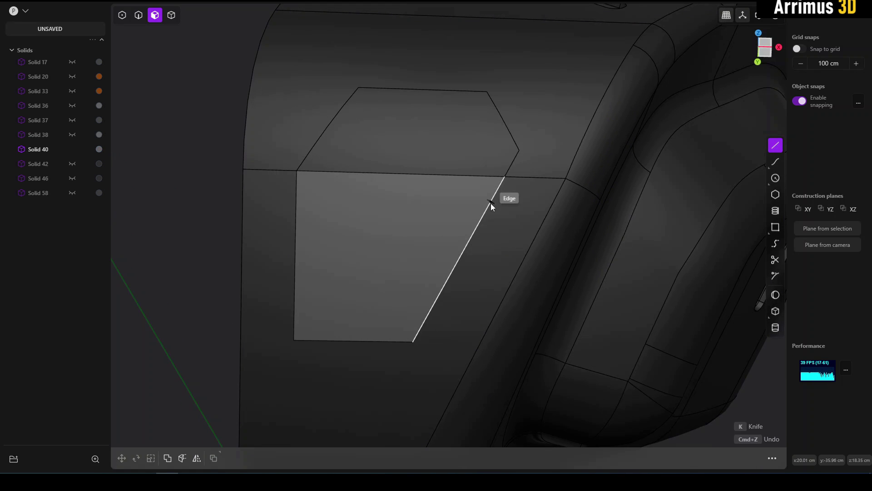
{"action": "left_click", "coordinate": [482, 218]}
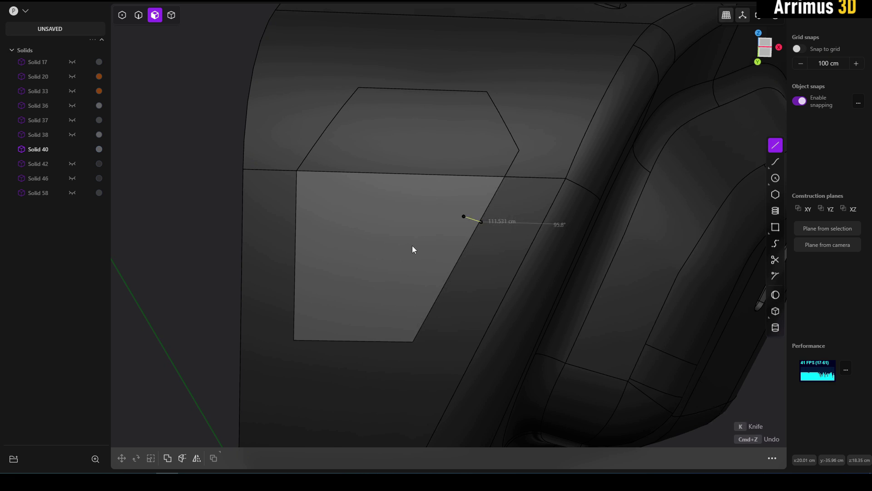
{"action": "key", "text": "Escape"}
- Knife a four-sided notch outline into the hexagon's lower face, along its slanted edge
{"action": "middle_click_drag", "start_coordinate": [440, 246], "coordinate": [441, 235], "text": "shift"}
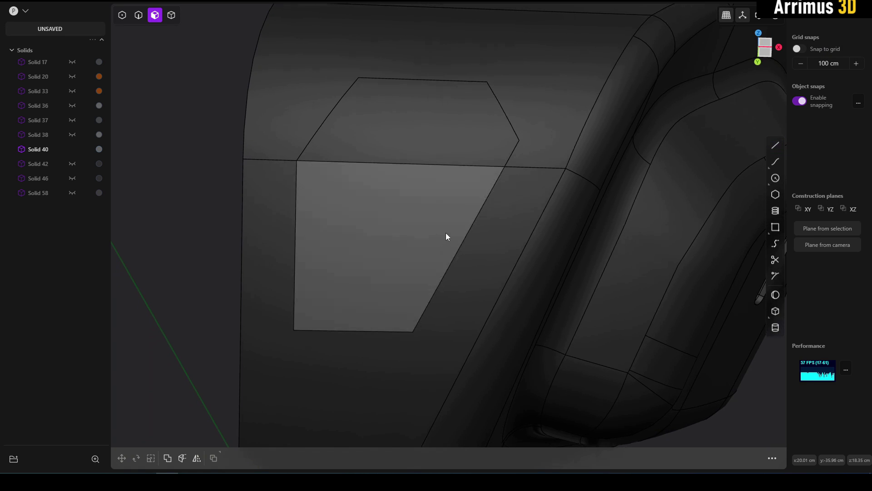
{"action": "key", "text": "l"}
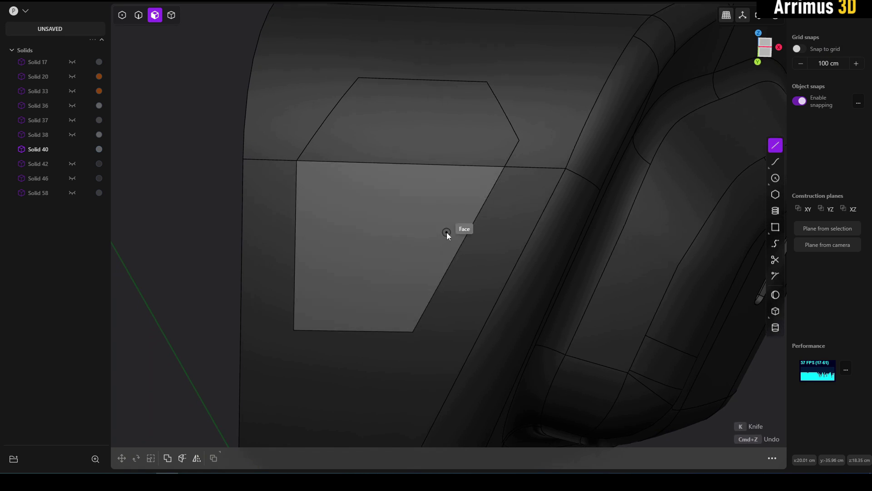
{"action": "left_click", "coordinate": [484, 203]}
{"action": "left_click", "coordinate": [449, 203]}
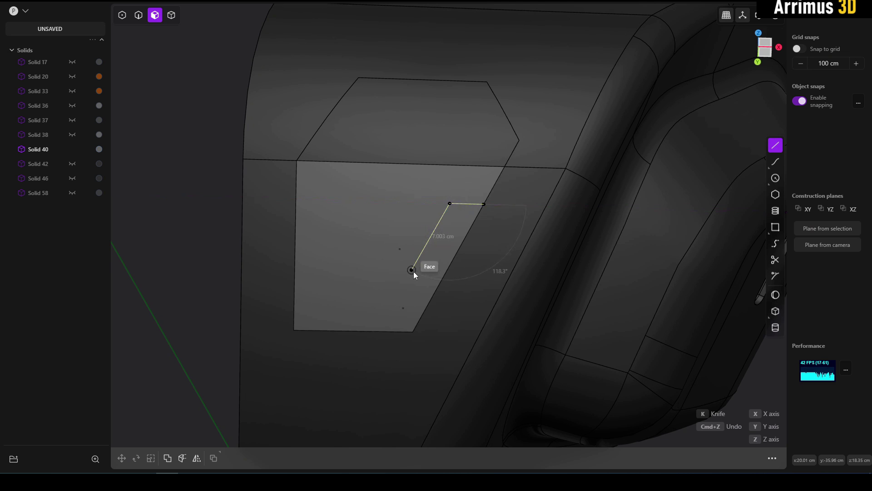
{"action": "left_click", "coordinate": [413, 265]}
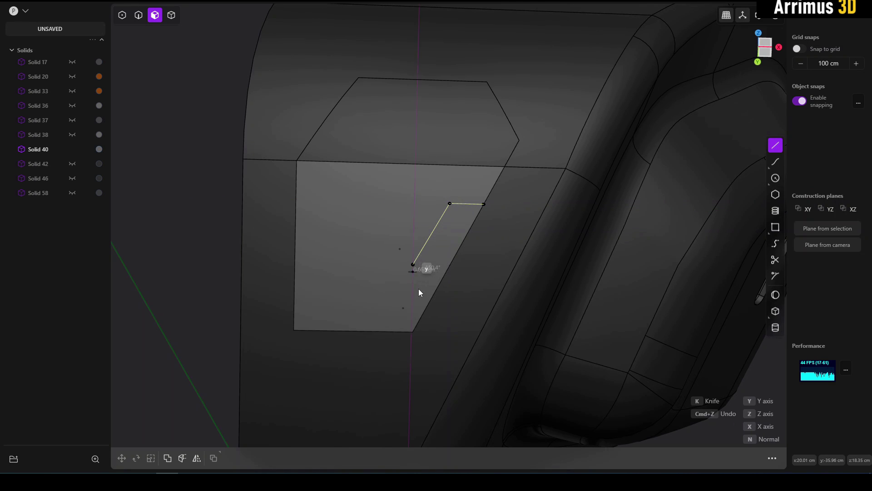
{"action": "left_click", "coordinate": [426, 304]}
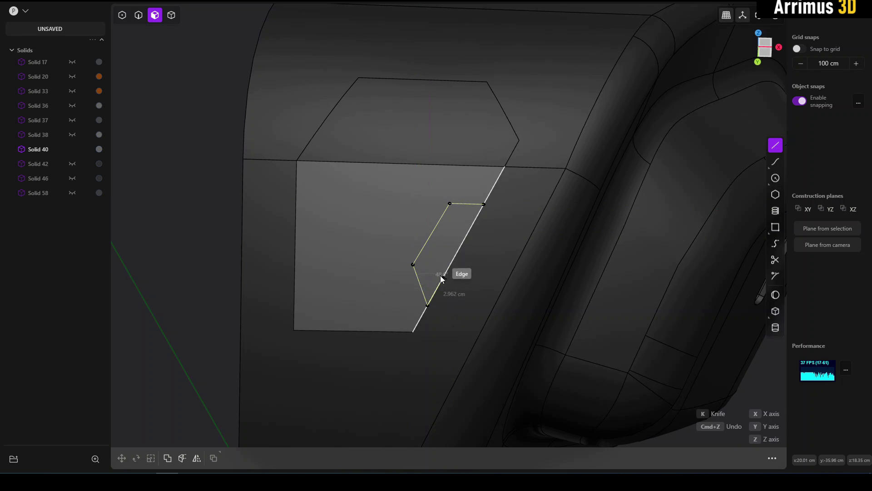
{"action": "key", "text": "k"}
{"action": "left_click", "coordinate": [222, 230]}
- Extrude the upper face, lower face and notch face inside the outline together 3.564 cm inward as a difference cut
{"action": "scroll", "coordinate": [364, 239], "scroll_direction": "up", "scroll_amount": 2}
{"action": "left_click", "coordinate": [363, 238]}
{"action": "key", "text": "q"}
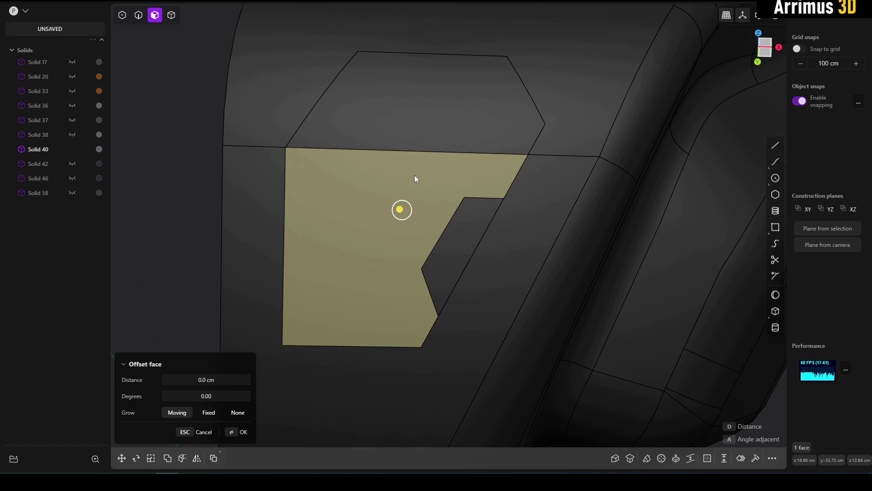
{"action": "left_click", "coordinate": [426, 123], "text": "shift"}
{"action": "left_click", "coordinate": [462, 223], "text": "shift"}
{"action": "middle_click_drag", "start_coordinate": [462, 222], "coordinate": [426, 189]}
{"action": "key", "text": "x"}
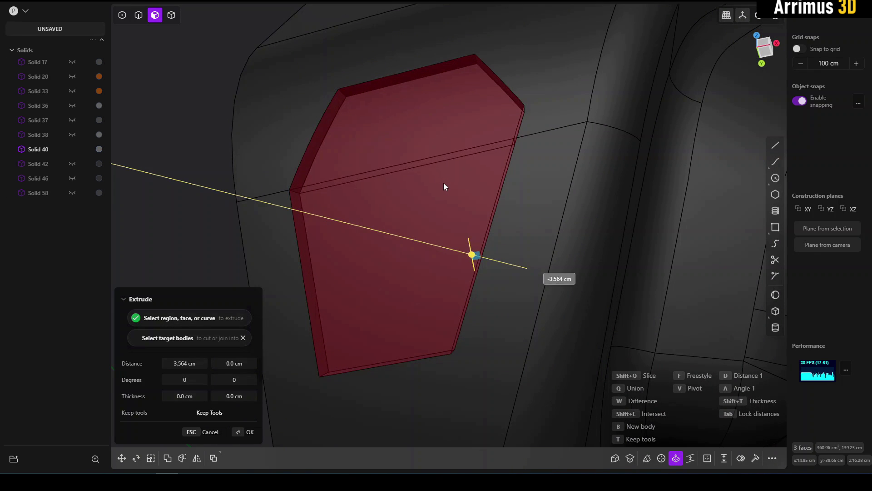
{"action": "left_click", "coordinate": [443, 182]}
{"action": "key", "text": "Escape"}
- Knife a small four-sided notch outline into the recess floor, starting and ending on its slanted edge
{"action": "middle_click_drag", "start_coordinate": [368, 190], "coordinate": [466, 269]}
{"action": "key", "text": "l"}
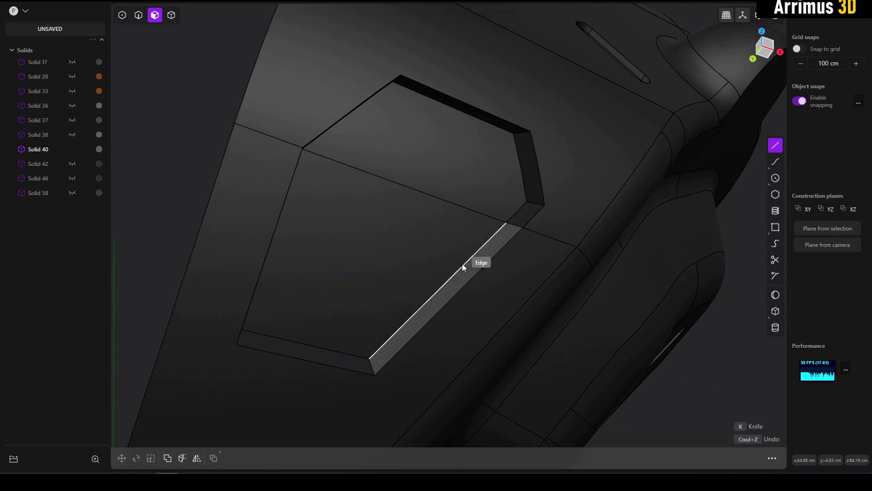
{"action": "left_click", "coordinate": [467, 260]}
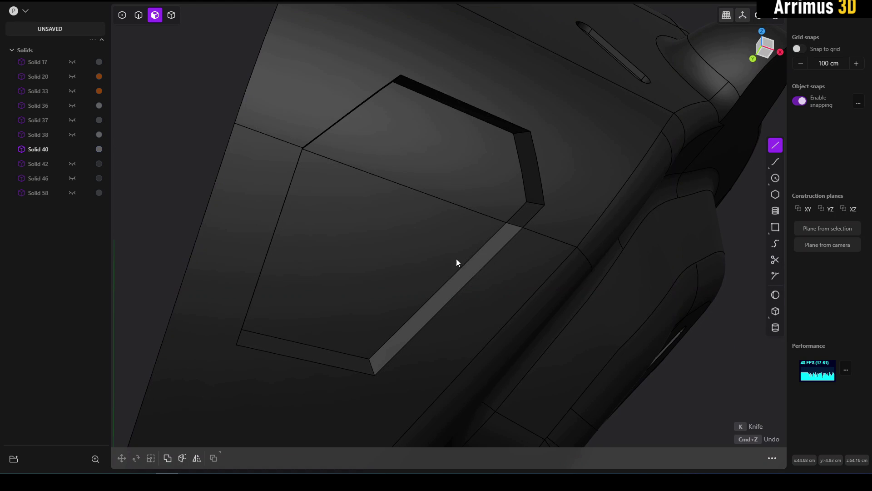
{"action": "left_click", "coordinate": [439, 253]}
{"action": "left_click", "coordinate": [399, 299]}
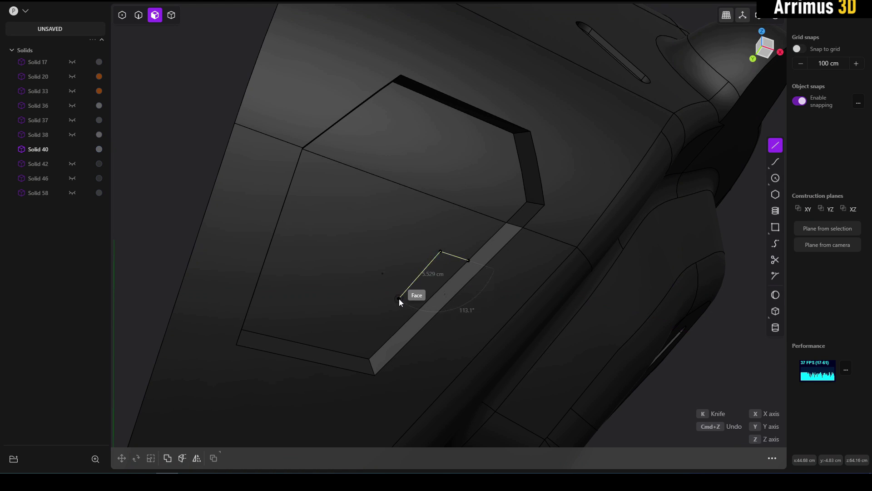
{"action": "left_click", "coordinate": [400, 329]}
{"action": "key", "text": "k"}
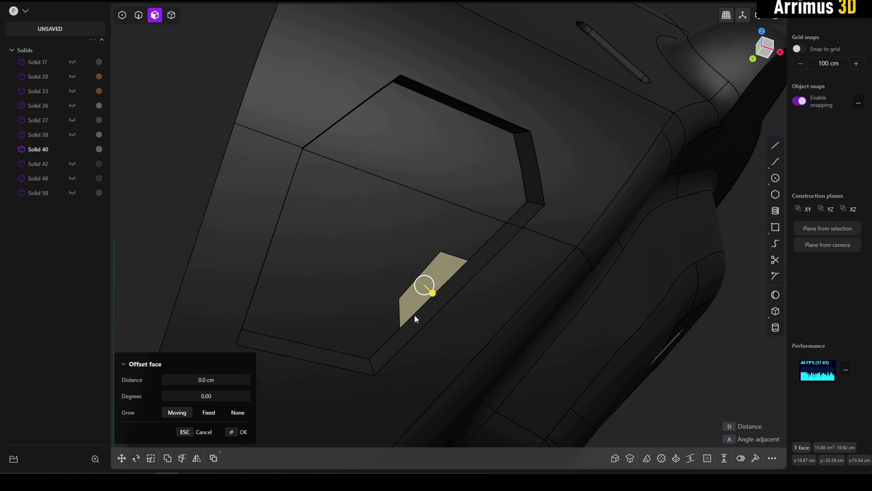
- Offset the notch face inward to sink a small pocket into the recess floor
{"action": "left_click_drag", "start_coordinate": [432, 293], "coordinate": [437, 266]}
{"action": "right_click", "coordinate": [439, 263]}
{"action": "middle_click_drag", "start_coordinate": [456, 261], "coordinate": [391, 222]}
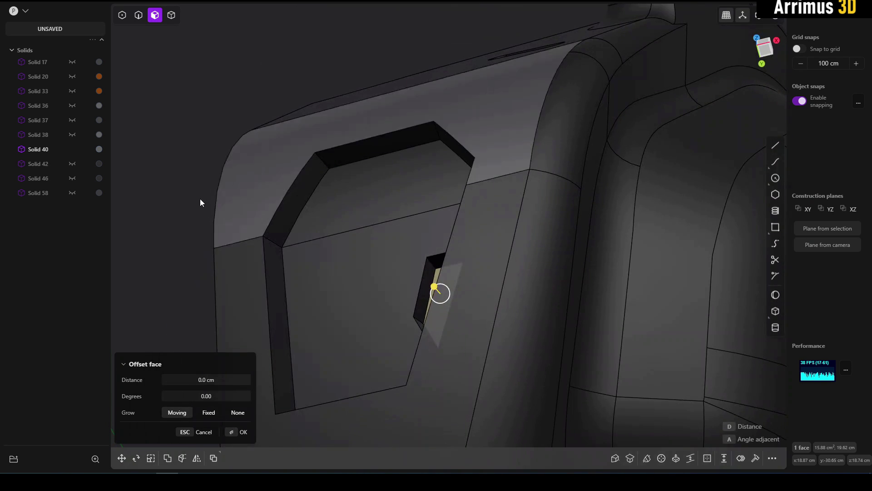
{"action": "left_click", "coordinate": [200, 198]}
- Draw a six-sided polyline around the small pocket, spanning the recess floor, the front face and the adjoining rounded side face
{"action": "right_click_drag", "start_coordinate": [249, 225], "coordinate": [454, 256]}
{"action": "key", "text": "l"}
{"action": "left_click", "coordinate": [391, 322]}
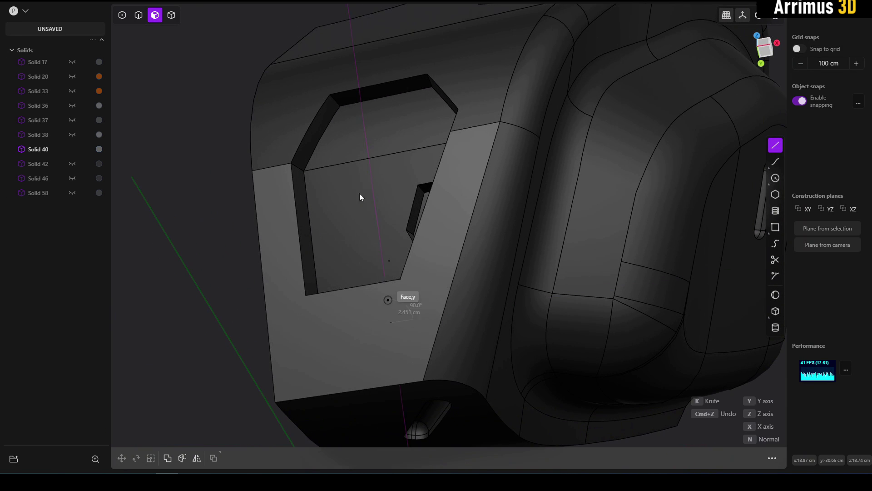
{"action": "left_click", "coordinate": [363, 182]}
{"action": "left_click", "coordinate": [447, 141]}
{"action": "left_click", "coordinate": [533, 201]}
{"action": "left_click", "coordinate": [491, 288]}
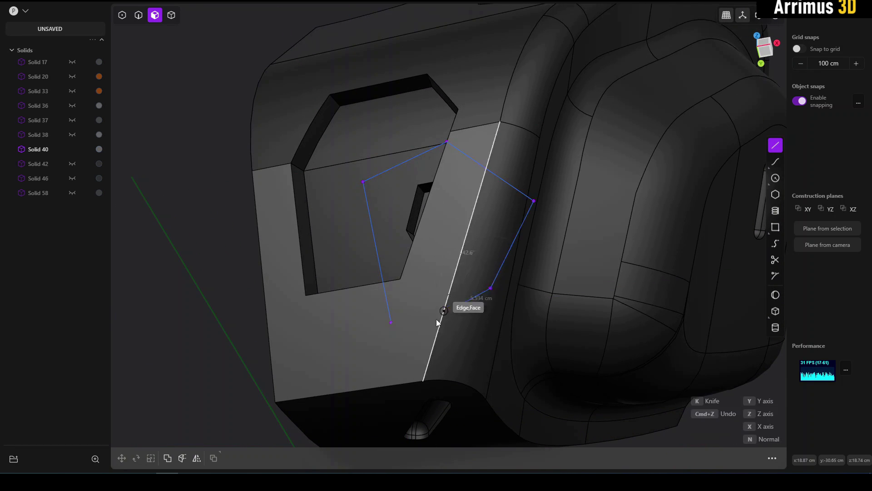
{"action": "left_click", "coordinate": [441, 317]}
{"action": "left_click", "coordinate": [395, 325]}
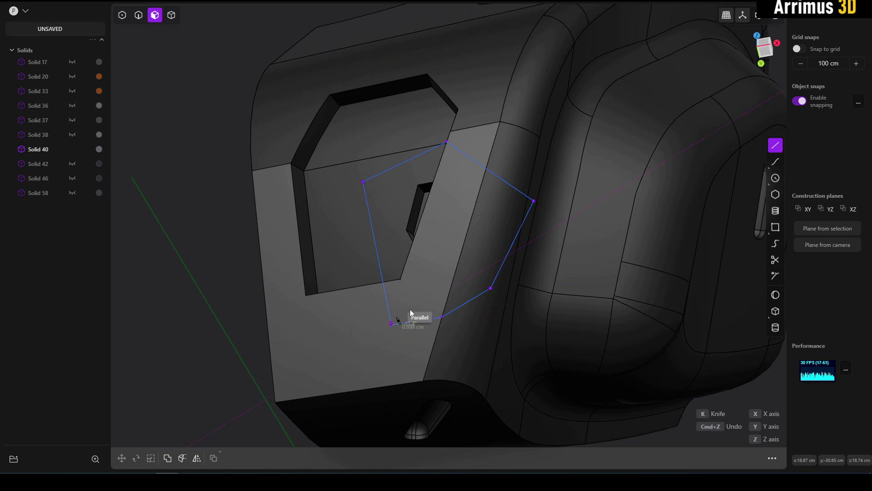
{"action": "key", "text": "Escape"}
{"action": "key", "text": "4"}
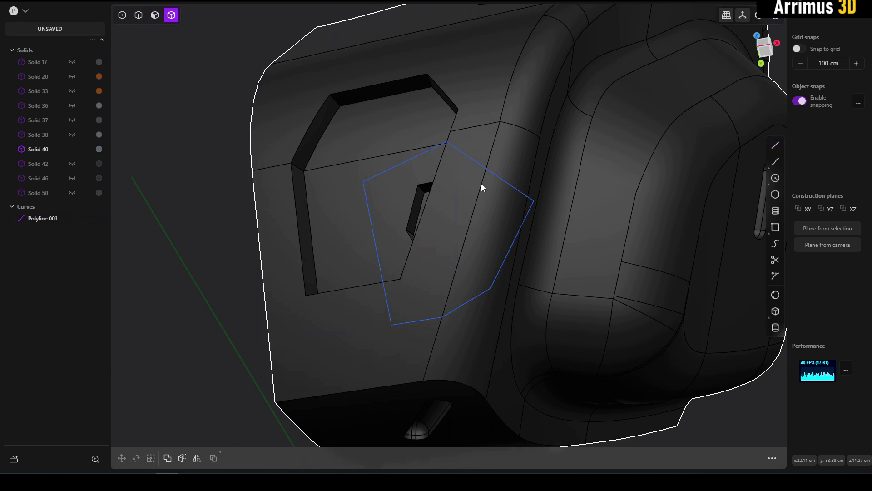
{"action": "key", "text": "2"}
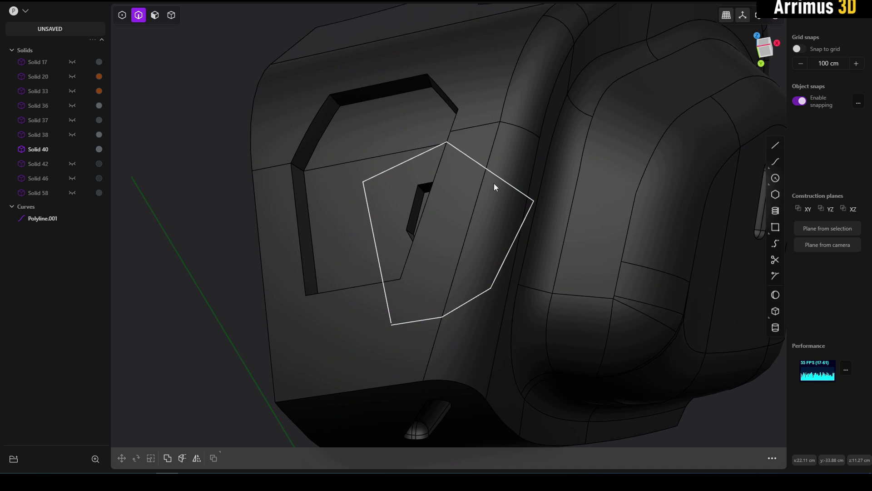
{"action": "key", "text": "4"}
{"action": "left_click", "coordinate": [482, 212]}
{"action": "key", "text": "shift+c"}
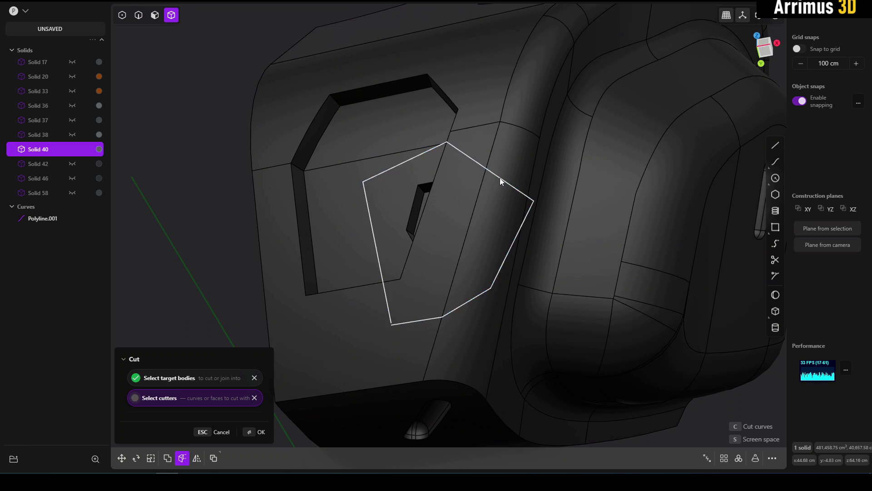
{"action": "key", "text": "Escape"}
- Delete the six-sided polyline around the small pocket
{"action": "key", "text": "2"}
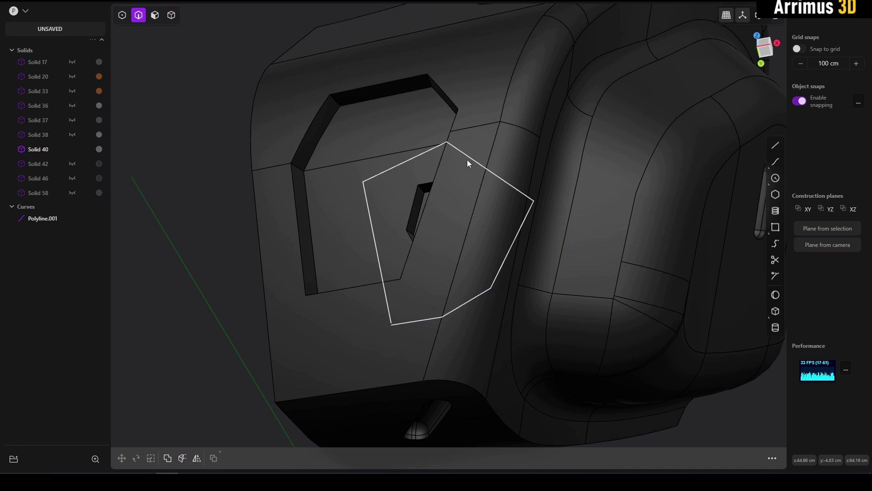
{"action": "left_click", "coordinate": [467, 158]}
{"action": "key", "text": "Delete"}
{"action": "middle_click_drag", "start_coordinate": [383, 157], "coordinate": [421, 173]}
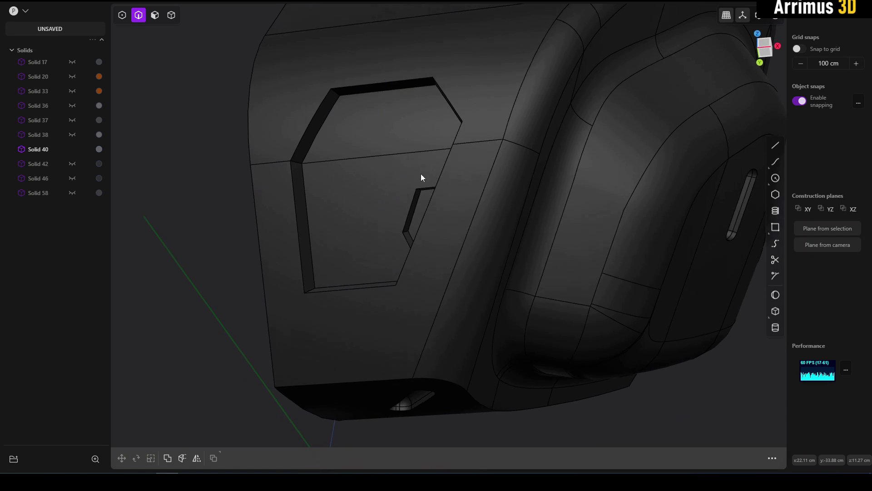
{"action": "middle_click_drag", "start_coordinate": [376, 150], "coordinate": [408, 162]}
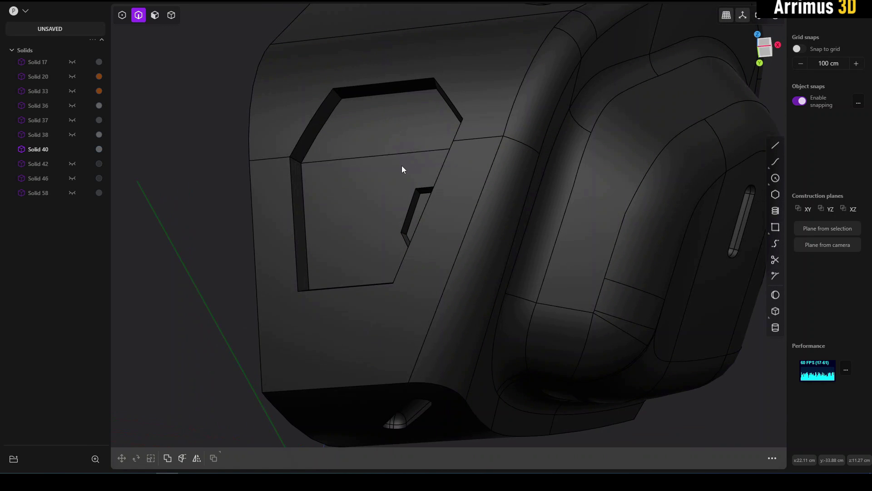
- Draw a closed nine-sided, hook-shaped polyline that starts on the front face below the recess and extends into empty space beside the body
{"action": "left_click", "coordinate": [778, 142]}
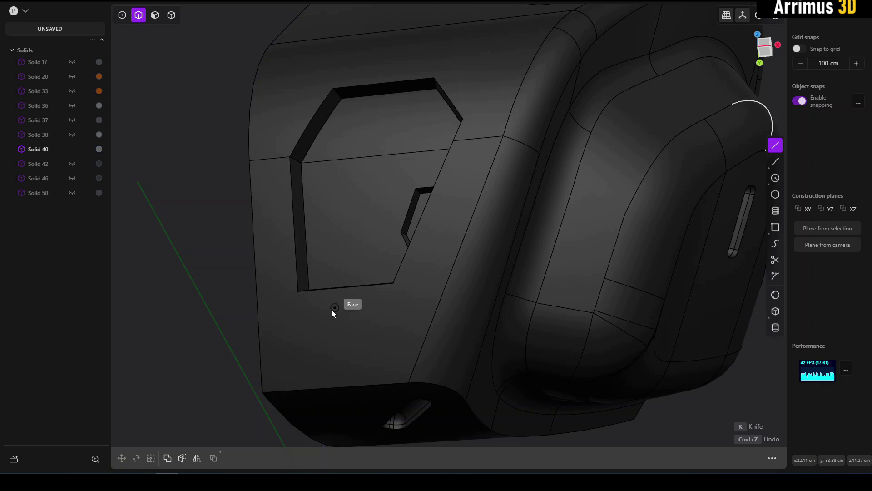
{"action": "middle_click_drag", "start_coordinate": [276, 334], "coordinate": [356, 284]}
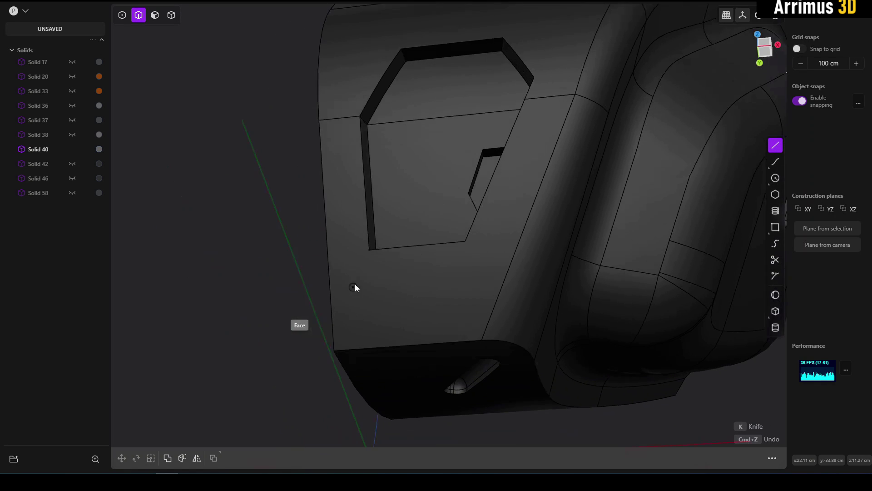
{"action": "left_click", "coordinate": [383, 280]}
{"action": "left_click", "coordinate": [312, 256]}
{"action": "left_click", "coordinate": [200, 255]}
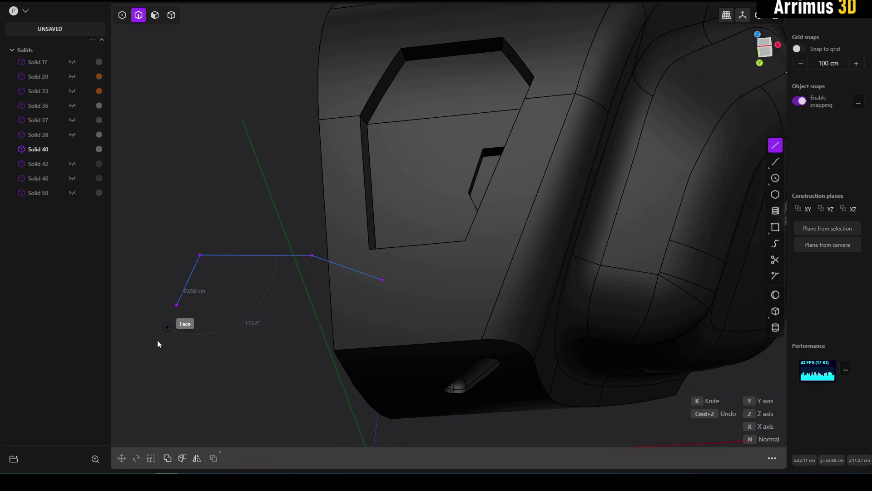
{"action": "left_click", "coordinate": [157, 340]}
{"action": "left_click", "coordinate": [208, 400]}
{"action": "left_click", "coordinate": [270, 382]}
{"action": "left_click", "coordinate": [245, 332]}
{"action": "left_click", "coordinate": [272, 307]}
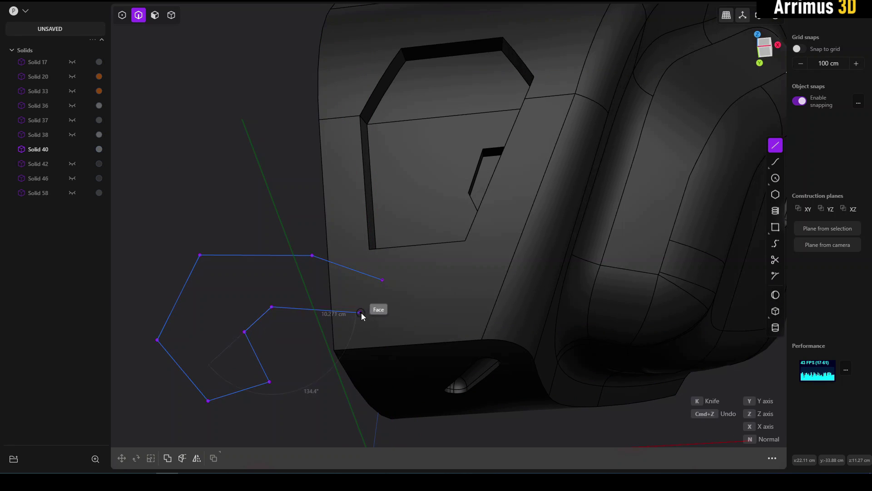
{"action": "left_click", "coordinate": [361, 313]}
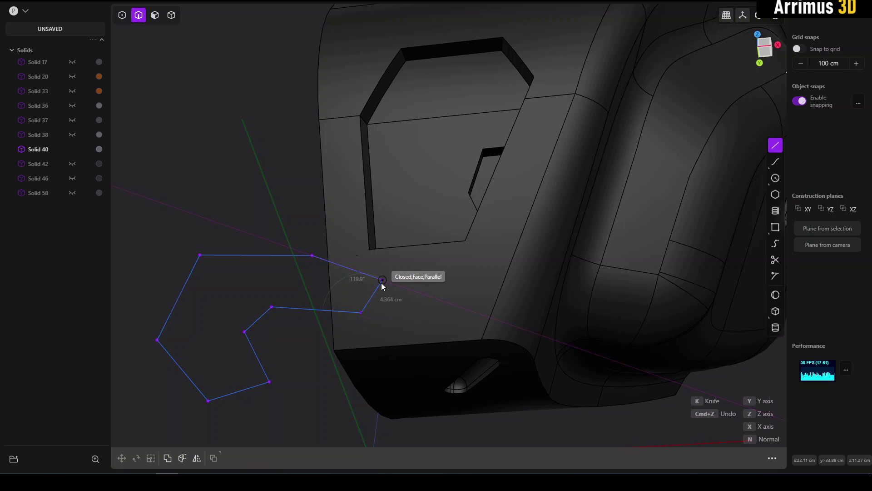
{"action": "left_click", "coordinate": [382, 281]}
{"action": "key", "text": "Escape"}
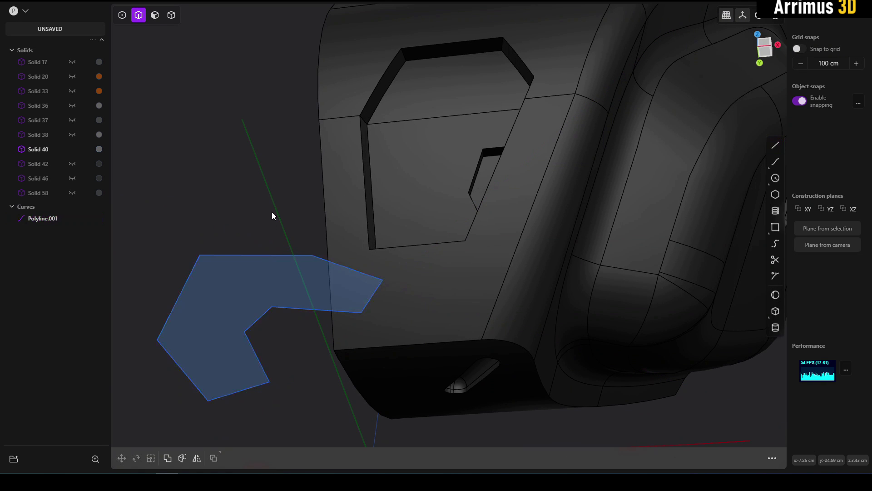
- Extrude the hook-shaped polyline region about 13.9 cm toward the body as a separate solid
{"action": "key", "text": "3"}
{"action": "left_click", "coordinate": [272, 258]}
{"action": "key", "text": "e"}
{"action": "middle_click_drag", "start_coordinate": [272, 258], "coordinate": [275, 260]}
{"action": "left_click_drag", "start_coordinate": [285, 259], "coordinate": [294, 200]}
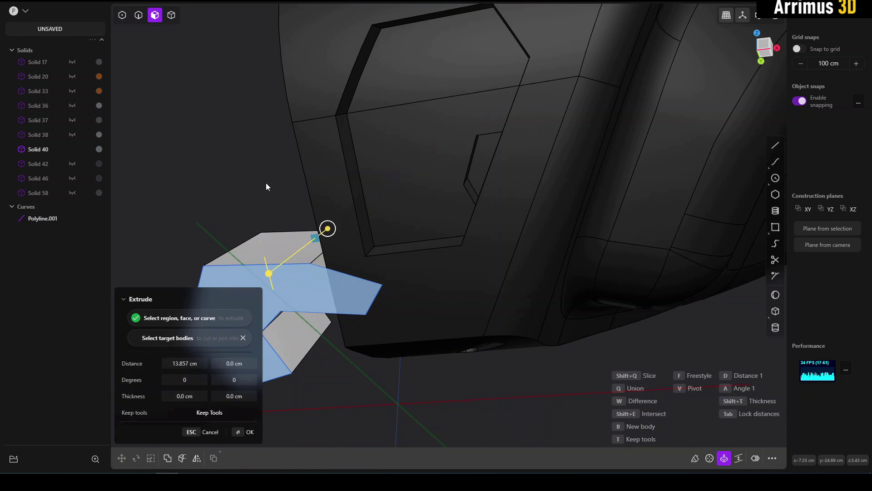
{"action": "key", "text": "Return"}
- Delete the solid extruded from the hook-shaped polyline
{"action": "key", "text": "2"}
{"action": "middle_click_drag", "start_coordinate": [298, 262], "coordinate": [397, 195]}
{"action": "key", "text": "4"}
{"action": "left_click", "coordinate": [291, 267]}
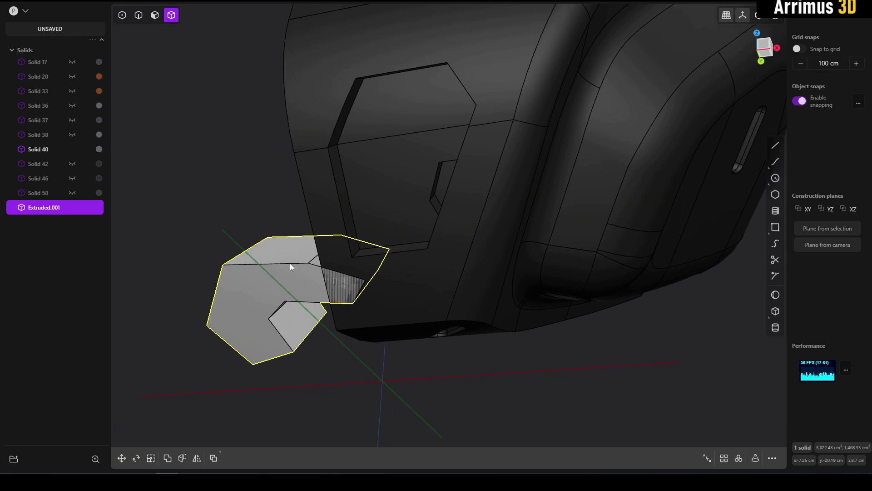
{"action": "key", "text": "Delete"}
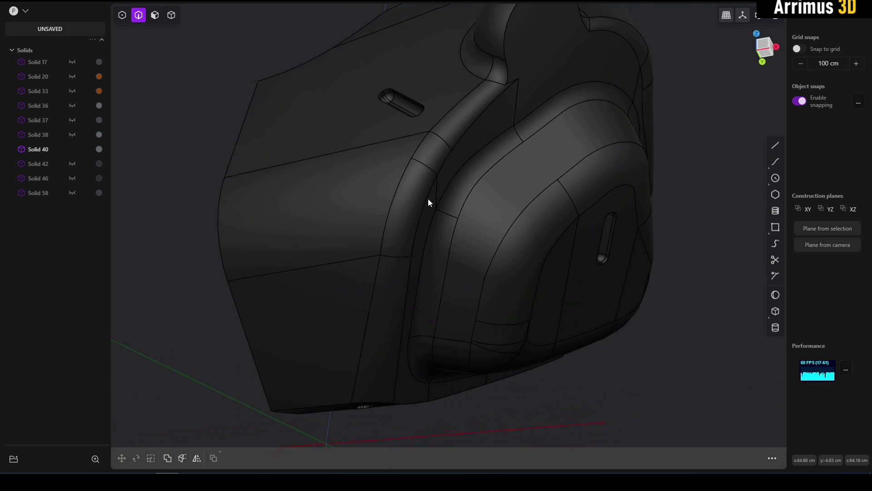
- Knife a three-segment outline about 4.6 cm wide across the rounded band and wide curved face, starting and ending on the band's inner edge
{"action": "scroll", "coordinate": [428, 199], "scroll_direction": "up", "scroll_amount": 4}
{"action": "key", "text": "shift+a"}
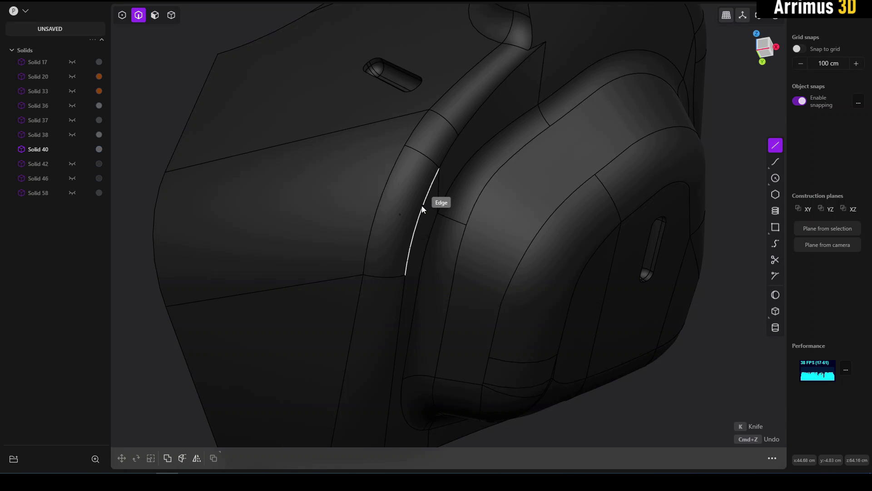
{"action": "left_click", "coordinate": [422, 206]}
{"action": "left_click", "coordinate": [353, 178]}
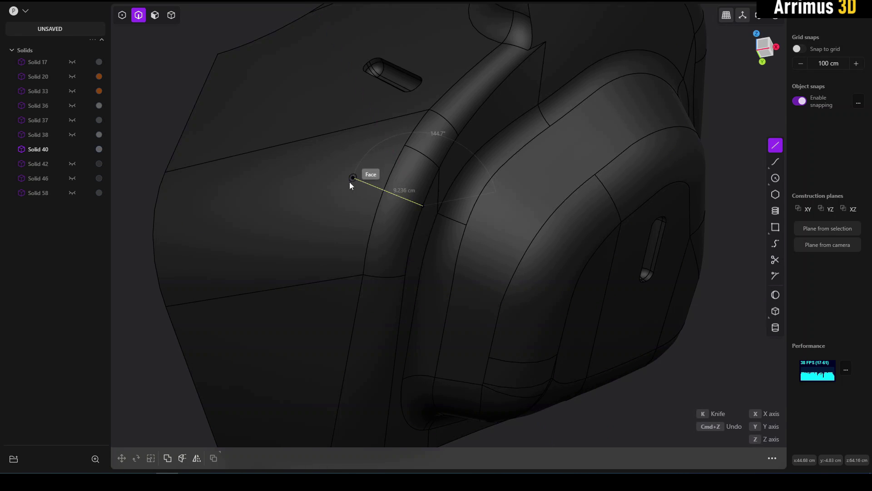
{"action": "left_click", "coordinate": [334, 209]}
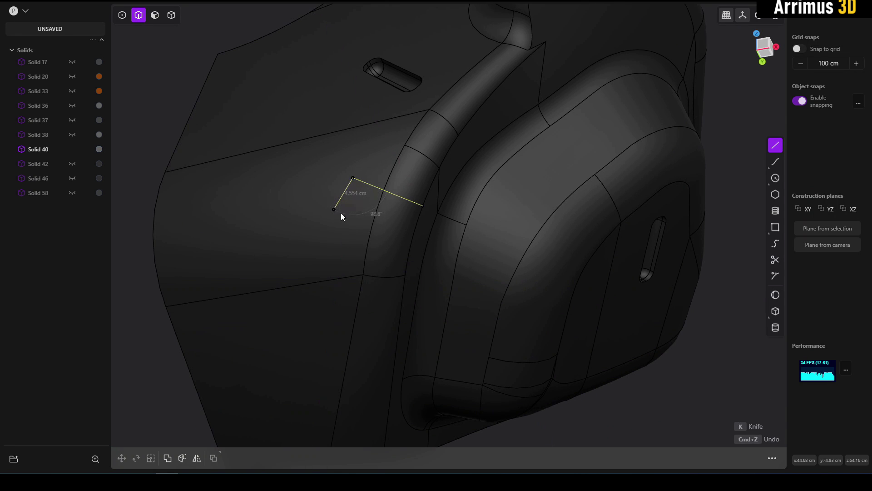
{"action": "left_click", "coordinate": [410, 241]}
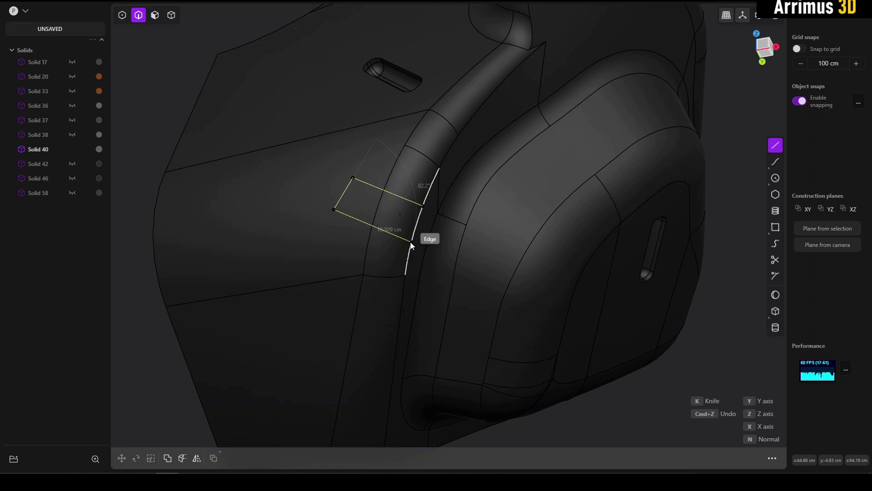
{"action": "key", "text": "k"}
- Extrude the two faces inside the knifed outline about 2.3 cm into the body to cut a recess
{"action": "scroll", "coordinate": [269, 192], "scroll_direction": "up", "scroll_amount": 4}
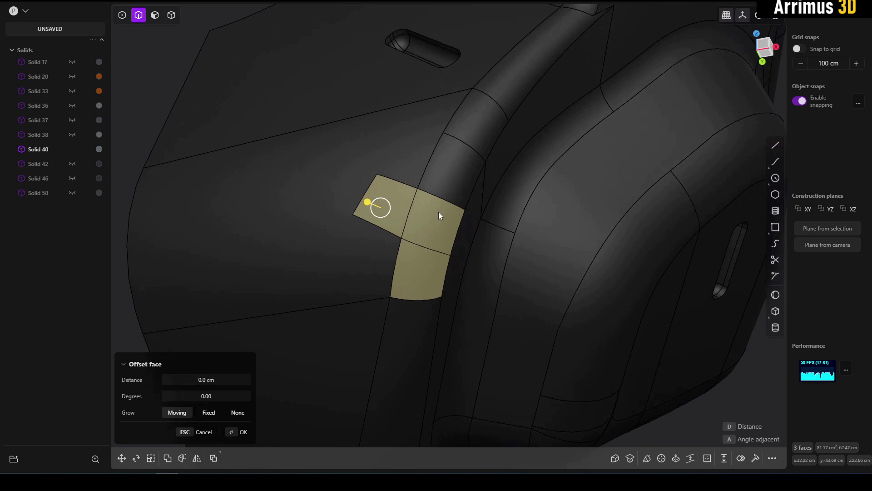
{"action": "scroll", "coordinate": [434, 216], "scroll_direction": "up", "scroll_amount": 3}
{"action": "key", "text": "3"}
{"action": "left_click", "coordinate": [430, 220]}
{"action": "left_click", "coordinate": [392, 212], "text": "shift"}
{"action": "middle_click_drag", "start_coordinate": [426, 245], "coordinate": [434, 179]}
{"action": "key", "text": "e"}
{"action": "left_click_drag", "start_coordinate": [435, 179], "coordinate": [426, 203]}
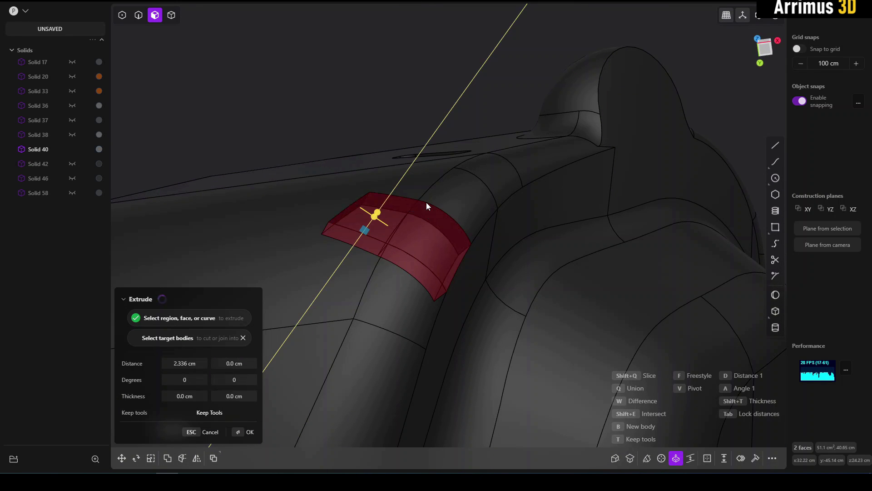
{"action": "right_click", "coordinate": [426, 203]}
{"action": "left_click", "coordinate": [398, 109]}
- Rotate the recess's narrow end wall about 78 degrees around the Z axis at its outer edge to form a slanted ramp
{"action": "middle_click_drag", "start_coordinate": [429, 182], "coordinate": [405, 164]}
{"action": "middle_click_drag", "start_coordinate": [391, 243], "coordinate": [385, 182], "text": "shift"}
{"action": "left_click", "coordinate": [374, 193]}
{"action": "scroll", "coordinate": [385, 181], "scroll_direction": "up", "scroll_amount": 4}
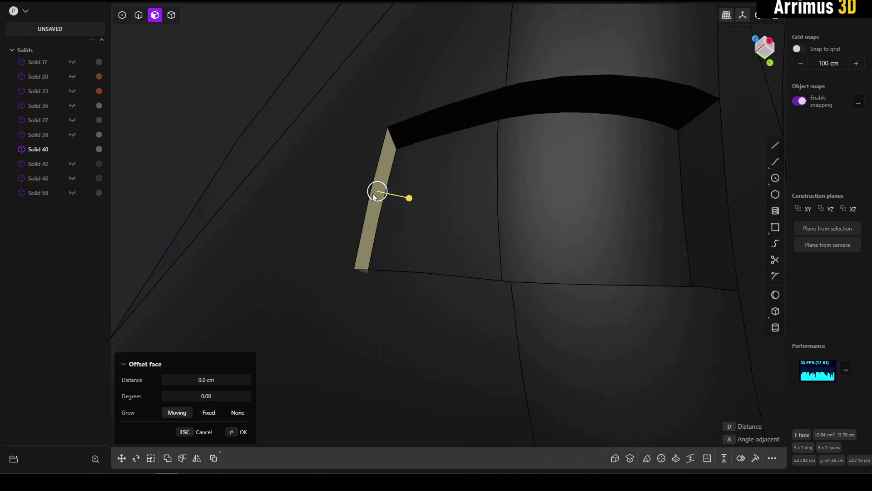
{"action": "key", "text": "r"}
{"action": "key", "text": "v"}
{"action": "left_click", "coordinate": [379, 155]}
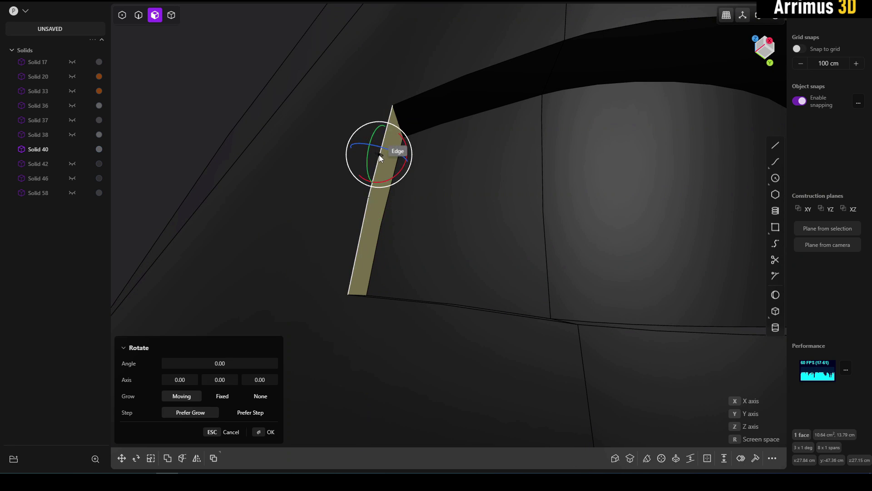
{"action": "middle_click_drag", "start_coordinate": [385, 153], "coordinate": [454, 195]}
{"action": "key", "text": "z"}
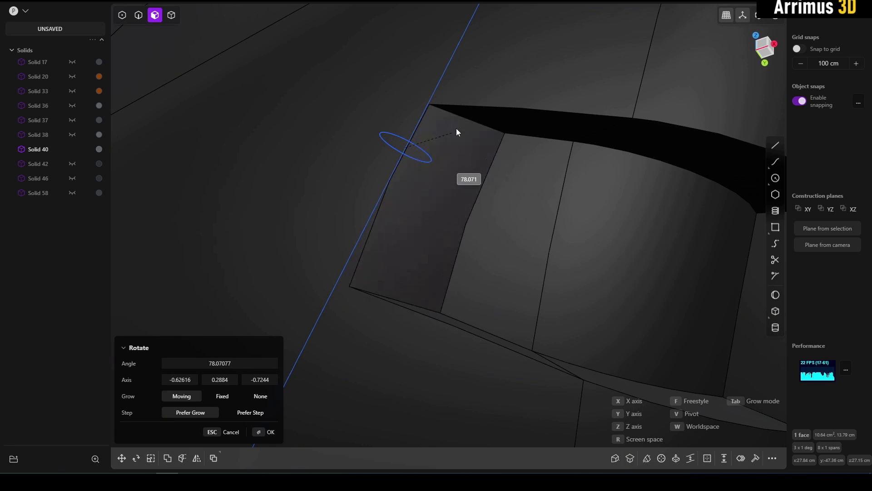
{"action": "left_click", "coordinate": [457, 129]}
{"action": "right_click", "coordinate": [582, 211]}
{"action": "scroll", "coordinate": [582, 211], "scroll_direction": "down", "scroll_amount": 10}
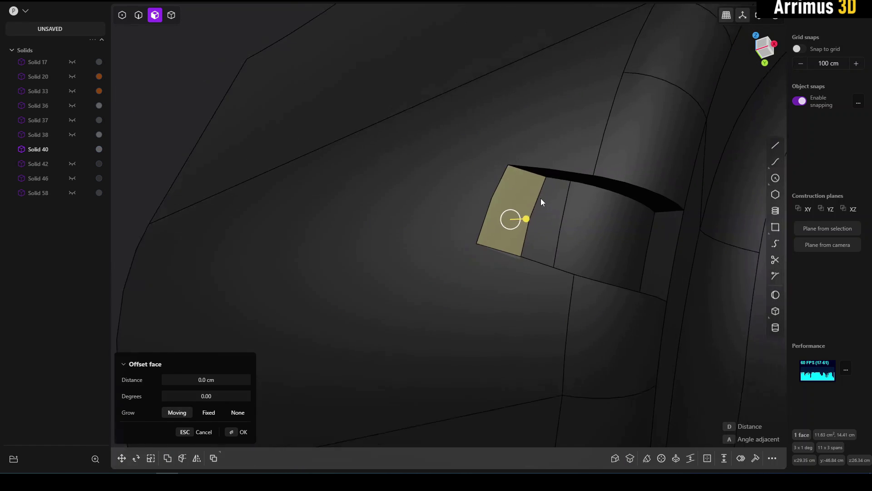
{"action": "key", "text": "Escape"}
- Knife a five-segment outline from the recess's edge across the curved face and back to the midpoint of the ramp's inner edge
{"action": "scroll", "coordinate": [532, 179], "scroll_direction": "up", "scroll_amount": 4}
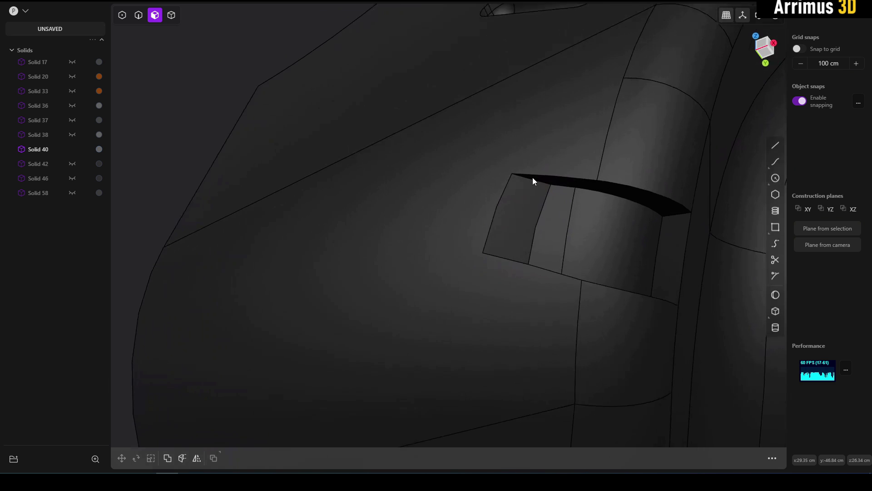
{"action": "key", "text": "l"}
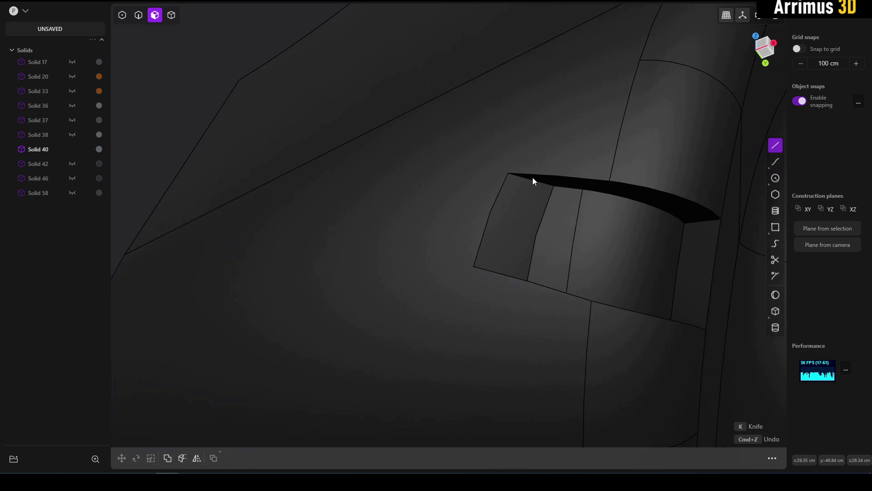
{"action": "left_click", "coordinate": [556, 176]}
{"action": "left_click", "coordinate": [538, 138]}
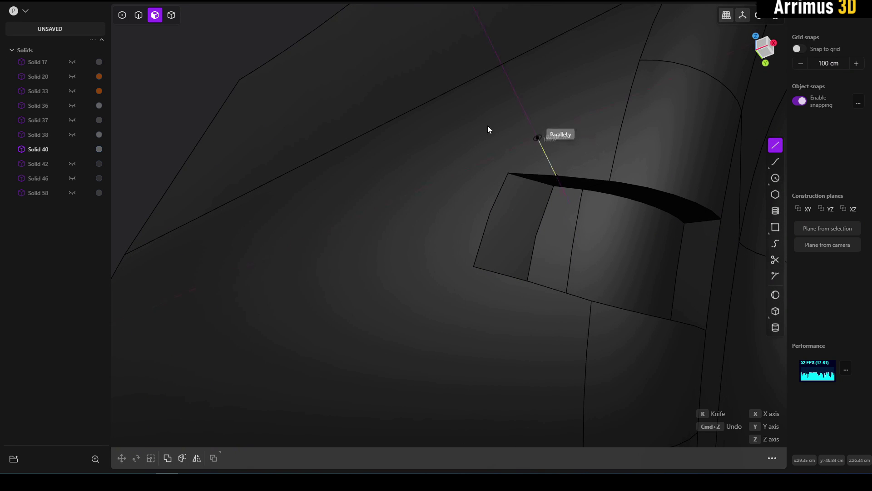
{"action": "left_click", "coordinate": [459, 121]}
{"action": "left_click", "coordinate": [404, 147]}
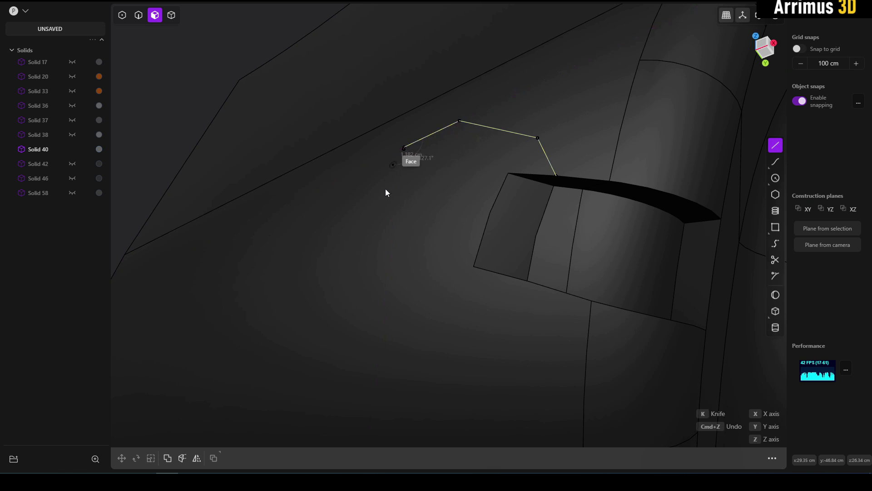
{"action": "left_click", "coordinate": [383, 192]}
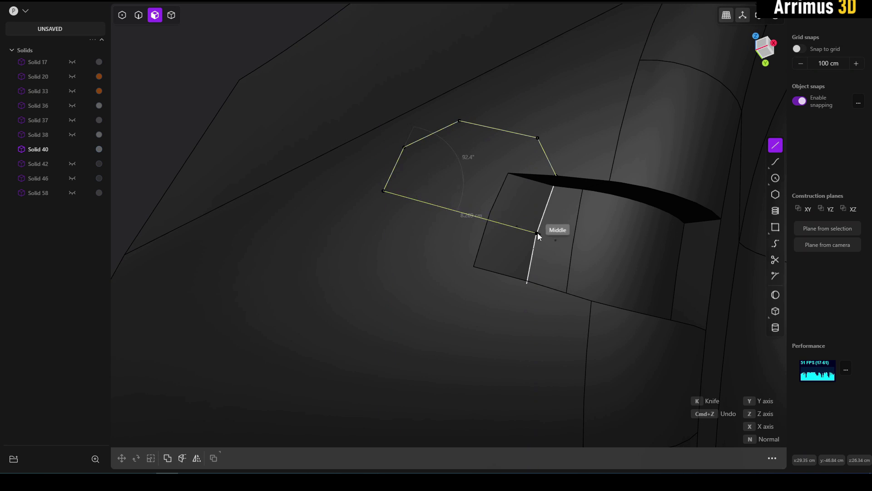
{"action": "left_click", "coordinate": [537, 233]}
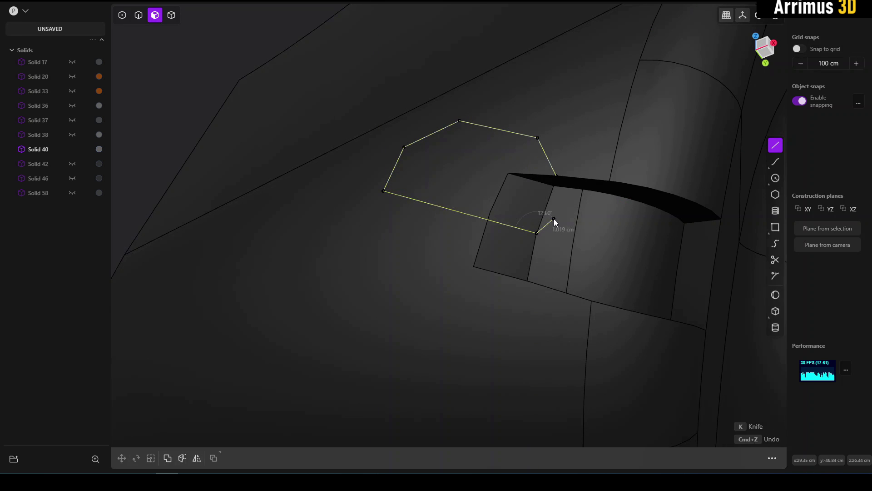
{"action": "key", "text": "k"}
- Offset the larger knifed face on the curved surface about 0.8 cm inward to sink a pocket beside the recess
{"action": "scroll", "coordinate": [497, 185], "scroll_direction": "up", "scroll_amount": 1}
{"action": "scroll", "coordinate": [497, 185], "scroll_direction": "up", "scroll_amount": 3}
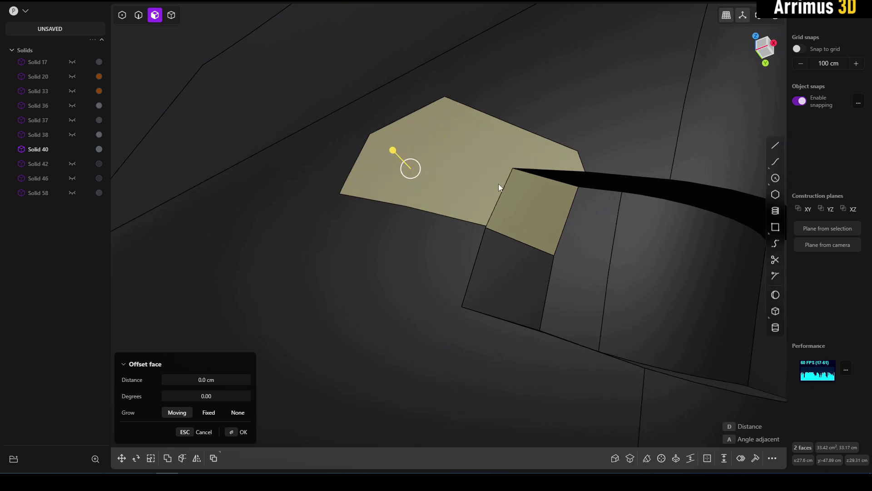
{"action": "left_click", "coordinate": [495, 168]}
{"action": "left_click_drag", "start_coordinate": [480, 163], "coordinate": [498, 169]}
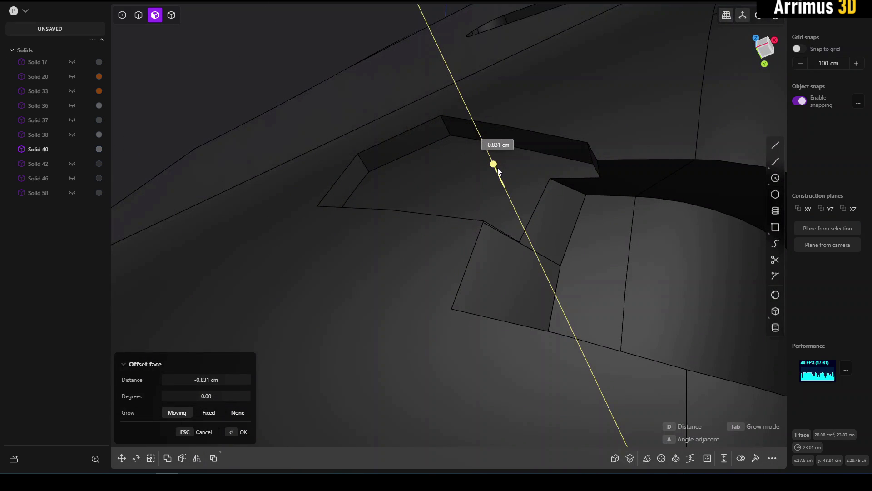
{"action": "right_click", "coordinate": [502, 167]}
- Try to offset the narrow recess side wall next to the pocket by about 0.19 cm
{"action": "middle_click_drag", "start_coordinate": [598, 233], "coordinate": [591, 175]}
{"action": "left_click", "coordinate": [623, 189]}
{"action": "middle_click_drag", "start_coordinate": [621, 206], "coordinate": [616, 220]}
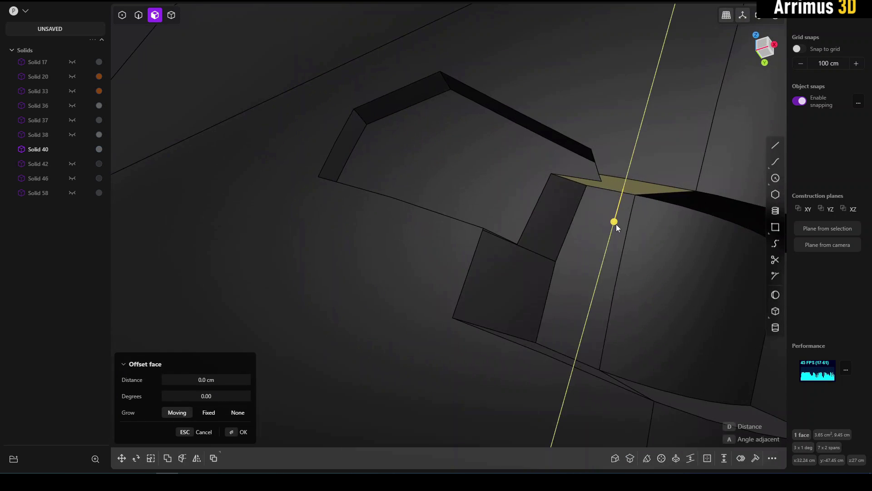
{"action": "mouse_move", "coordinate": [616, 223]}
{"action": "left_mouse_down"}
{"action": "mouse_move", "coordinate": [615, 230]}
{"action": "mouse_move", "coordinate": [619, 217]}
{"action": "left_mouse_up"}
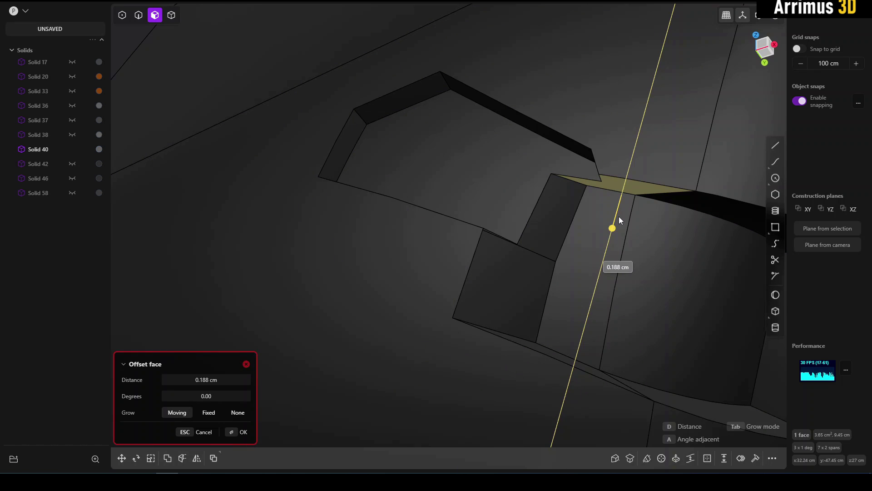
{"action": "key", "text": "Return"}
- Rotate the pocket's short end wall around the Z axis with the pivot on its outer edge to slope it
{"action": "middle_click_drag", "start_coordinate": [615, 226], "coordinate": [443, 195]}
{"action": "left_click", "coordinate": [359, 137]}
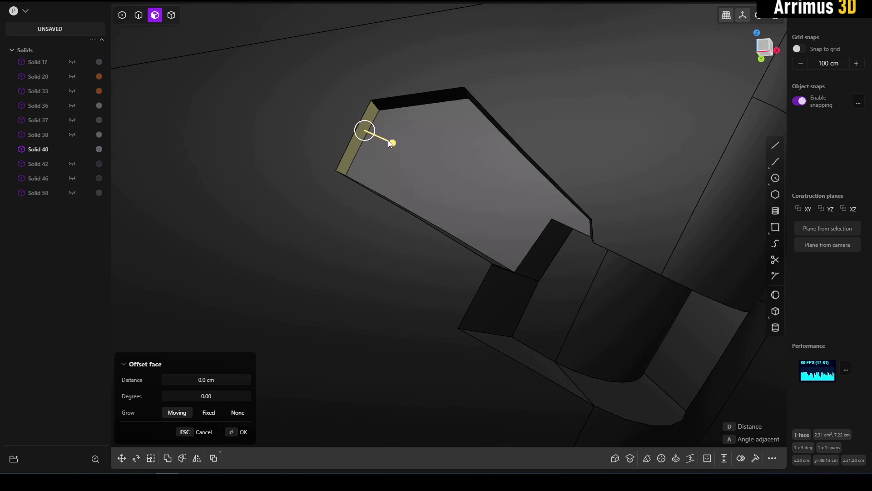
{"action": "key", "text": "r"}
{"action": "key", "text": "v"}
{"action": "middle_click_drag", "start_coordinate": [359, 136], "coordinate": [431, 200]}
{"action": "left_click", "coordinate": [366, 140]}
{"action": "key", "text": "z"}
{"action": "key", "text": "Escape"}
- Rotate the pocket's long side wall about its outer edge to slope it toward the pocket floor
{"action": "left_click", "coordinate": [431, 201]}
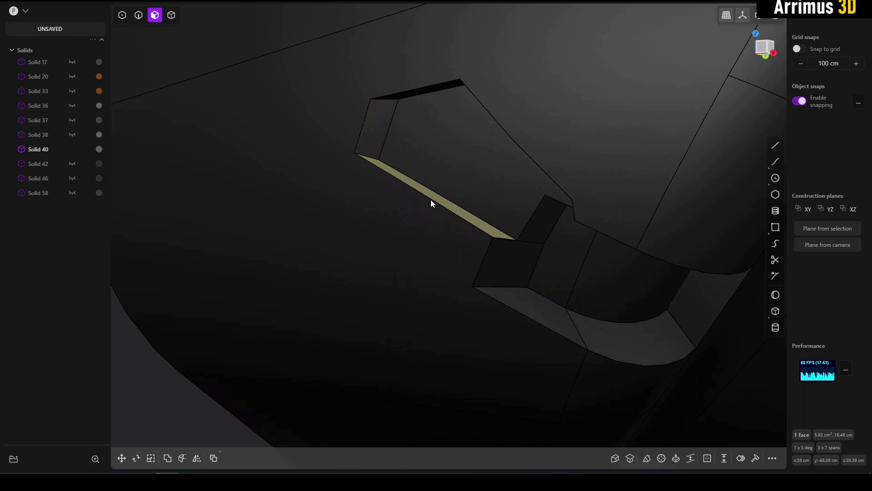
{"action": "key", "text": "r"}
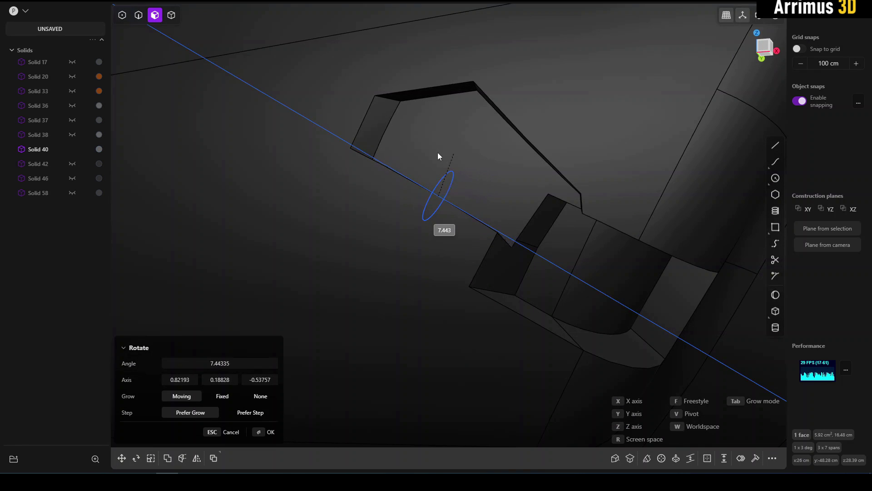
{"action": "left_click", "coordinate": [397, 151]}
{"action": "middle_click_drag", "start_coordinate": [413, 159], "coordinate": [476, 185]}
{"action": "left_click", "coordinate": [238, 114]}
- Knife a closed six-sided outline into the wide curved face beside the pocket and select the enclosed face
{"action": "key", "text": "shift+a"}
{"action": "left_click", "coordinate": [499, 181]}
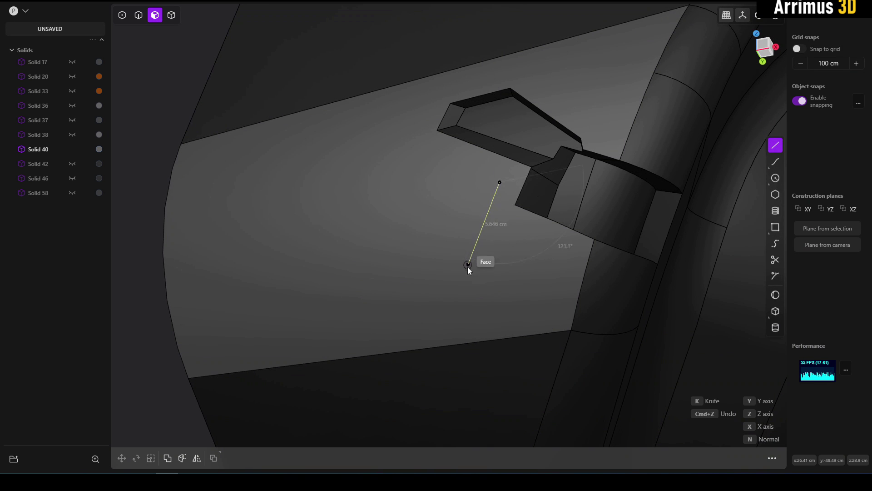
{"action": "left_click", "coordinate": [468, 267]}
{"action": "left_click", "coordinate": [388, 322]}
{"action": "left_click", "coordinate": [269, 286]}
{"action": "left_click", "coordinate": [268, 247]}
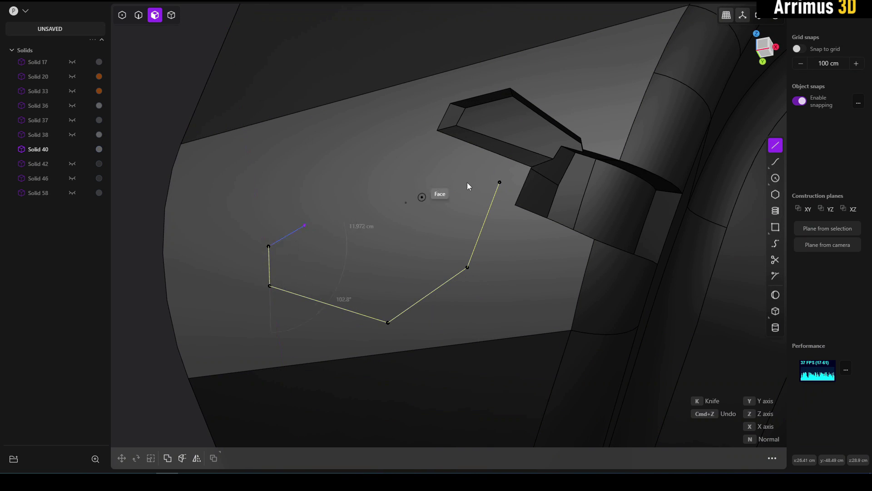
{"action": "left_click", "coordinate": [443, 156]}
{"action": "left_click", "coordinate": [499, 182]}
{"action": "left_click", "coordinate": [406, 180]}
{"action": "scroll", "coordinate": [406, 180], "scroll_direction": "up", "scroll_amount": 2}
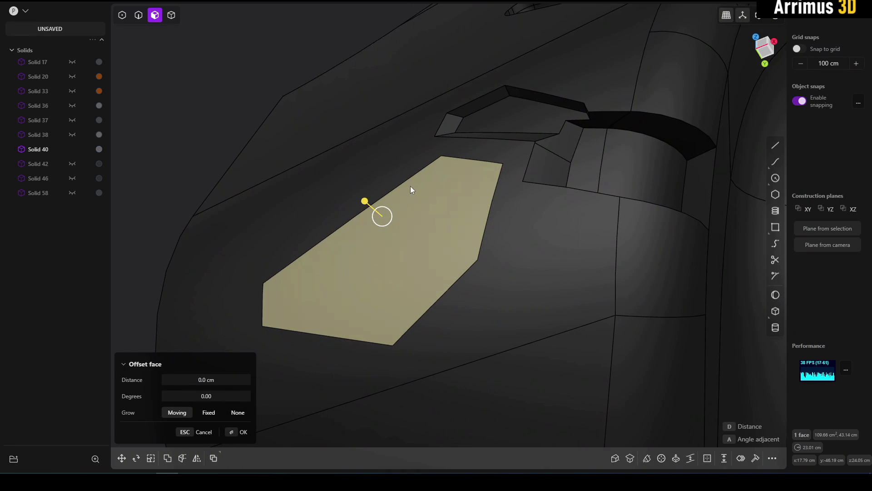
- Extrude the six-sided face about 1.1 cm into the body with a draft angle of about 6°
{"action": "key", "text": "e"}
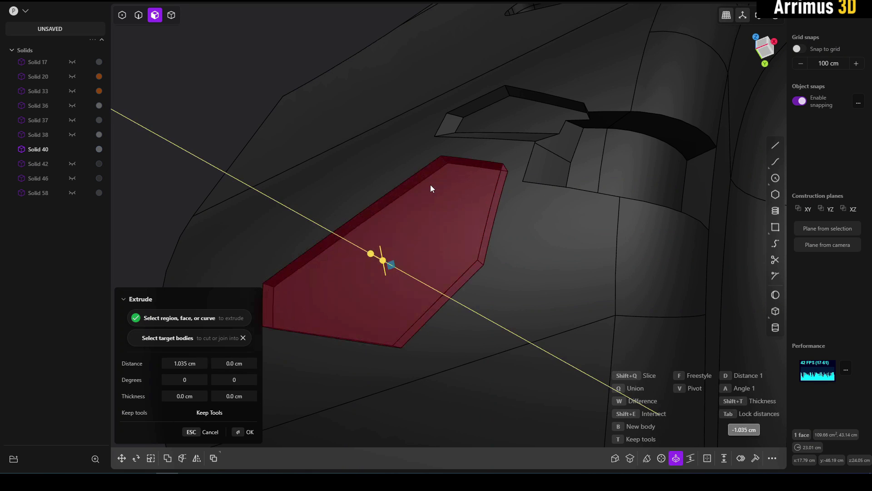
{"action": "left_click", "coordinate": [445, 148]}
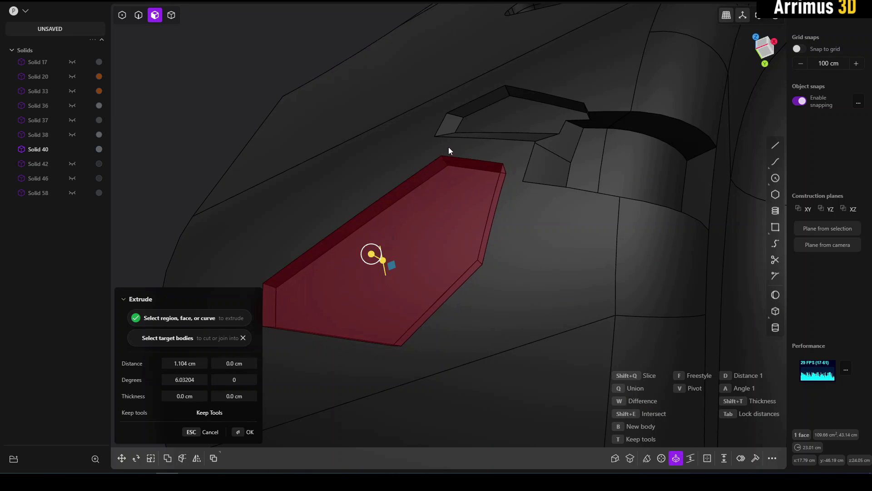
{"action": "right_click", "coordinate": [448, 147]}
{"action": "left_click", "coordinate": [232, 132]}
{"action": "middle_click_drag", "start_coordinate": [441, 190], "coordinate": [406, 194]}
{"action": "scroll", "coordinate": [420, 199], "scroll_direction": "up", "scroll_amount": 2}
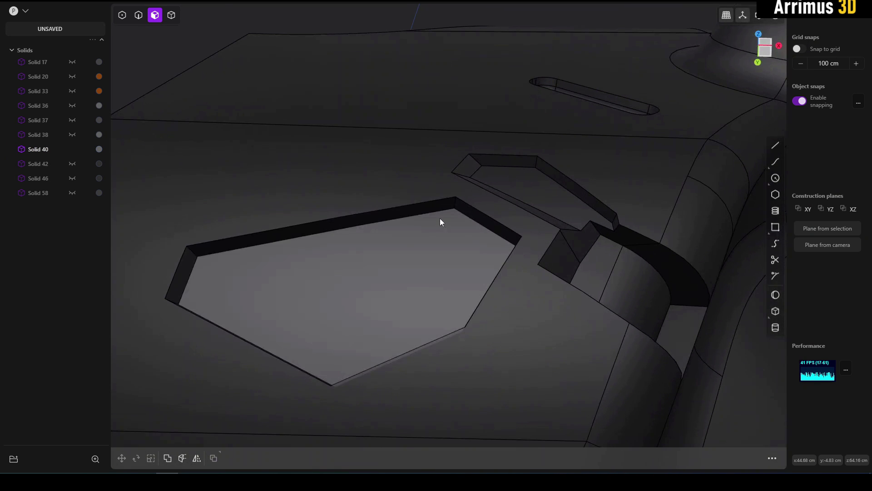
- Offset the recess floor's outline inward and extrude the enclosed inner face about 1.46 cm deeper
{"action": "left_click", "coordinate": [438, 229]}
{"action": "key", "text": "o"}
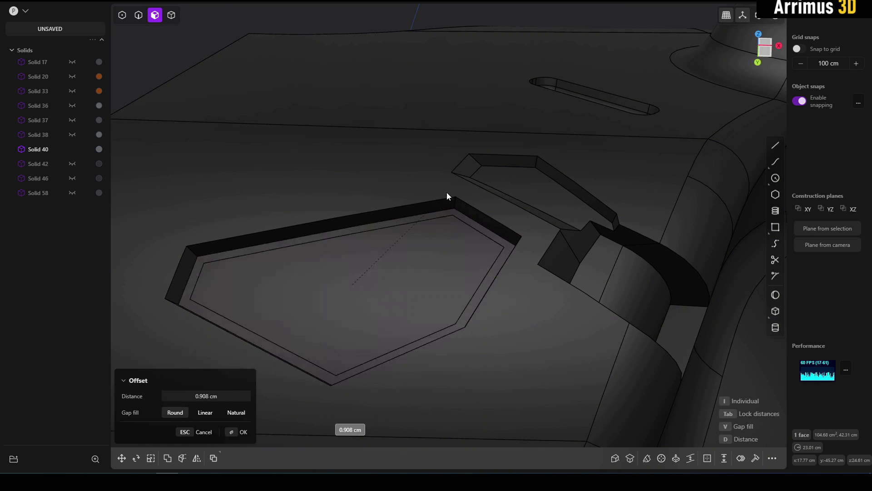
{"action": "key", "text": "Return"}
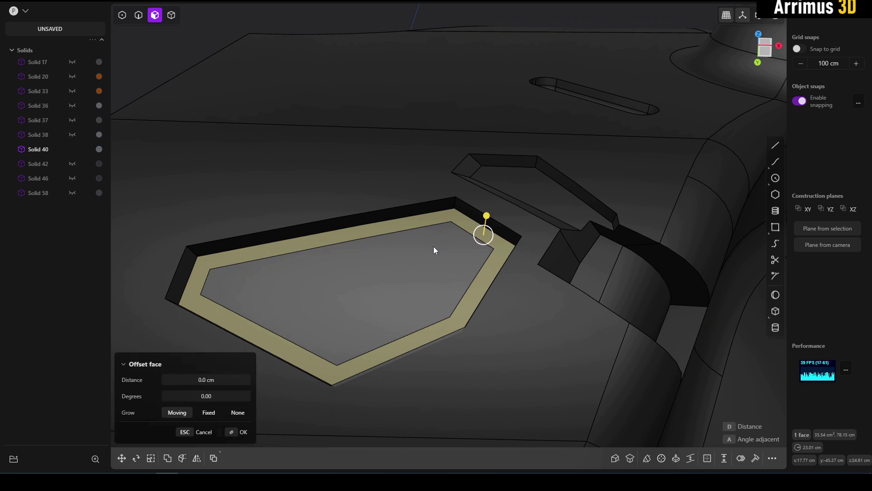
{"action": "left_click", "coordinate": [433, 246]}
{"action": "key", "text": "e"}
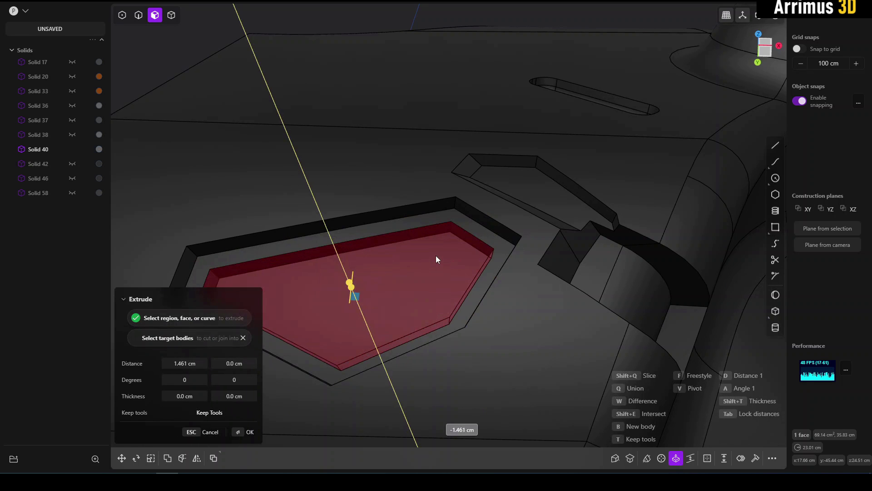
{"action": "key", "text": "Return"}
- Offset the second-level floor's outline inward and sink the innermost face by about 1.06 cm
{"action": "left_click", "coordinate": [436, 258]}
{"action": "key", "text": "o"}
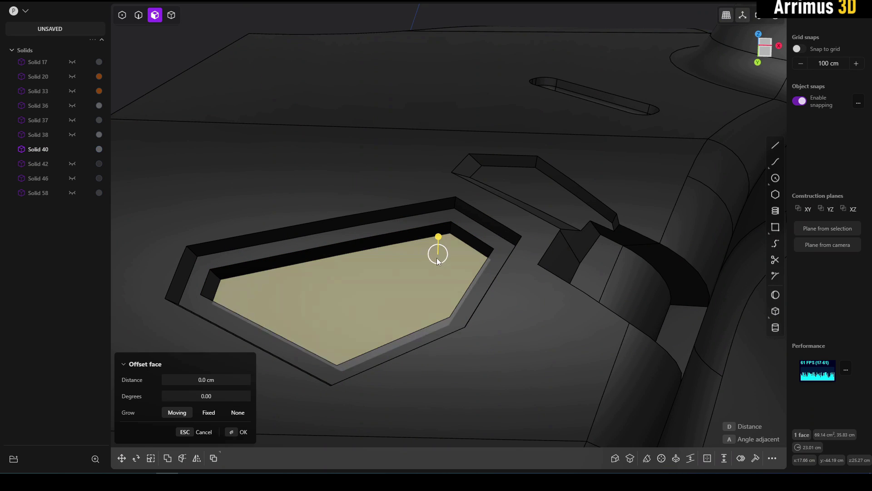
{"action": "key", "text": "o"}
{"action": "left_click", "coordinate": [437, 243]}
{"action": "right_click", "coordinate": [437, 243]}
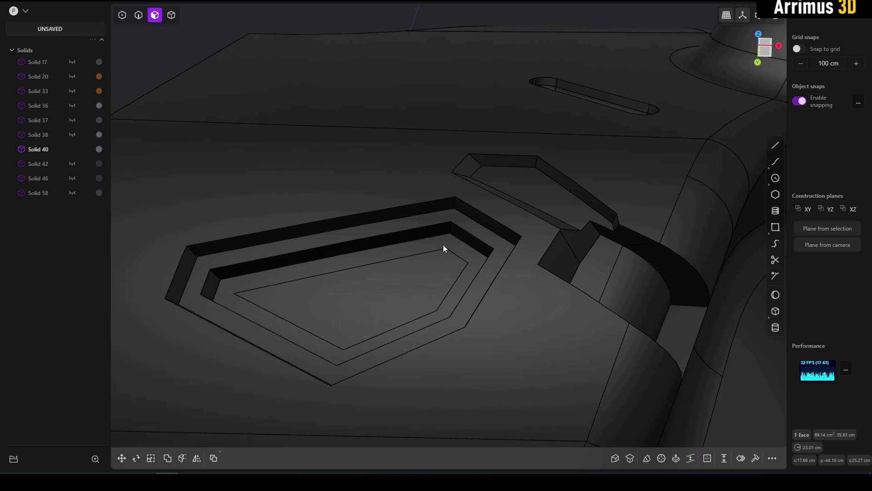
{"action": "left_click", "coordinate": [435, 269]}
{"action": "key", "text": "d"}
{"action": "left_click", "coordinate": [429, 276]}
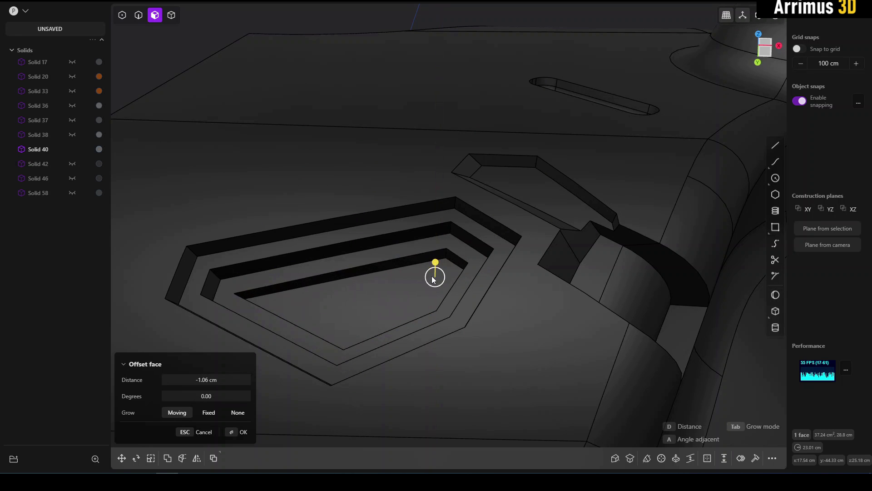
{"action": "right_click", "coordinate": [429, 277]}
{"action": "middle_click_drag", "start_coordinate": [245, 204], "coordinate": [213, 195]}
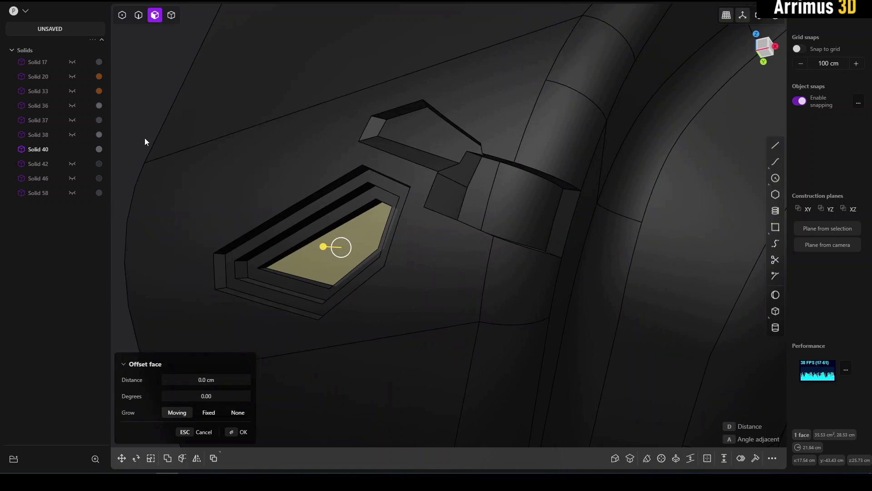
{"action": "left_click", "coordinate": [144, 138]}
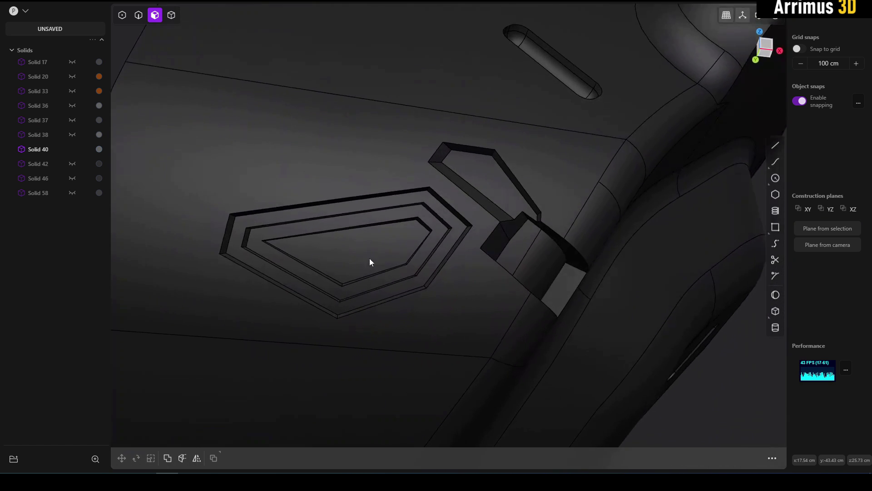
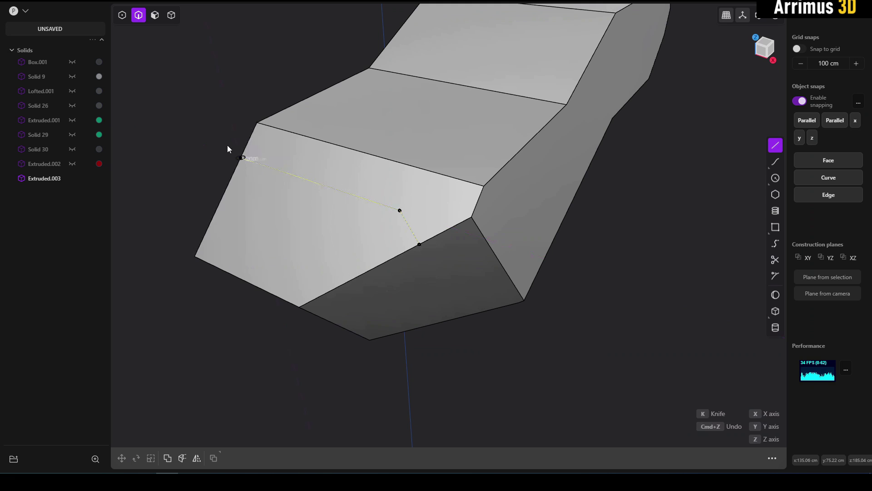
- Draw a closed seven-sided polyline around the block's front corner, starting on the sloped front face and extending beyond the solid
{"action": "mouse_move", "coordinate": [466, 239]}
{"action": "middle_mouse_down"}
{"action": "mouse_move", "coordinate": [556, 290]}
{"action": "mouse_move", "coordinate": [470, 205]}
{"action": "mouse_move", "coordinate": [410, 213]}
{"action": "middle_mouse_up"}
{"action": "key", "text": "shift+a"}
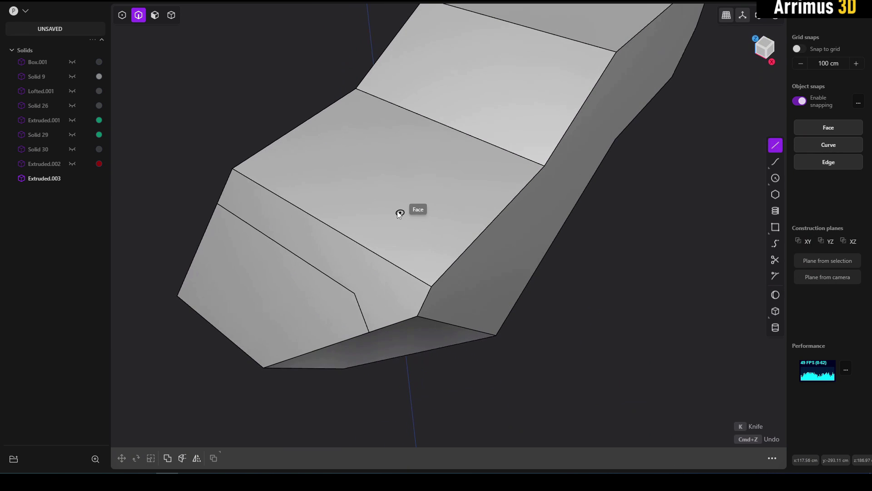
{"action": "left_click", "coordinate": [236, 301]}
{"action": "left_click", "coordinate": [368, 187]}
{"action": "left_click", "coordinate": [490, 205]}
{"action": "left_click", "coordinate": [636, 278]}
{"action": "left_click", "coordinate": [586, 390]}
{"action": "left_click", "coordinate": [426, 432]}
{"action": "left_click", "coordinate": [314, 394]}
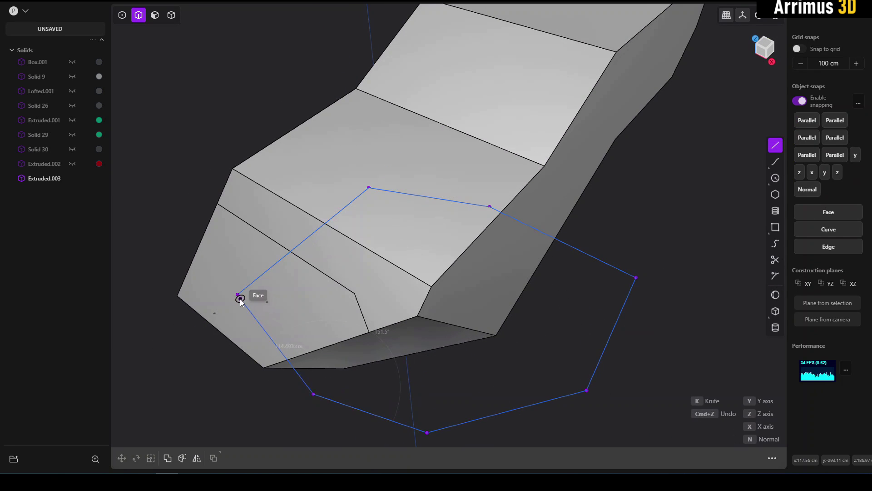
{"action": "left_click", "coordinate": [238, 295]}
- Try to cut the block with the closed seven-sided polyline
{"action": "key", "text": "4"}
{"action": "left_click", "coordinate": [513, 200]}
{"action": "key", "text": "c"}
{"action": "left_click", "coordinate": [535, 226]}
{"action": "right_click", "coordinate": [534, 225]}
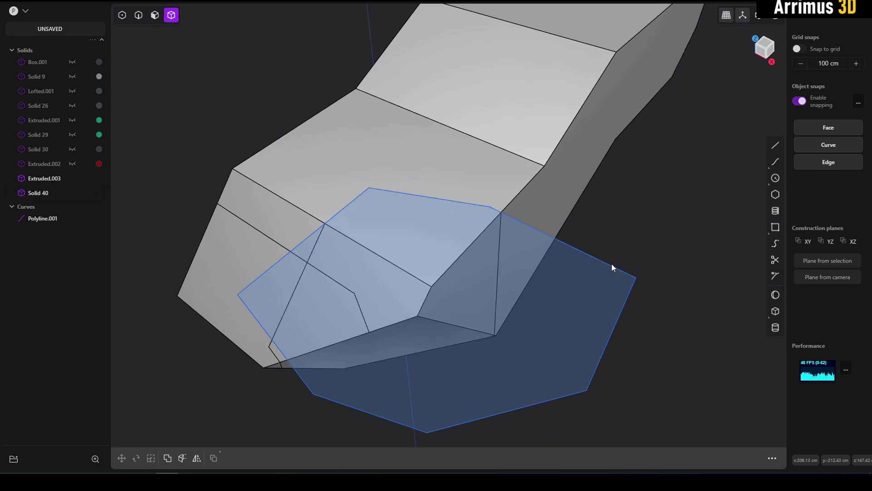
- Offset the L-shaped strip on the sloped front face inward to form a step
{"action": "middle_click_drag", "start_coordinate": [439, 286], "coordinate": [369, 282]}
{"action": "key", "text": "3"}
{"action": "left_click", "coordinate": [369, 287]}
{"action": "key", "text": "d"}
{"action": "left_click", "coordinate": [355, 249]}
{"action": "right_click", "coordinate": [355, 250]}
- Knife an angled line path into the block's side face from its front edge up to the upper corner
{"action": "middle_click_drag", "start_coordinate": [541, 315], "coordinate": [417, 276]}
{"action": "left_click", "coordinate": [402, 272]}
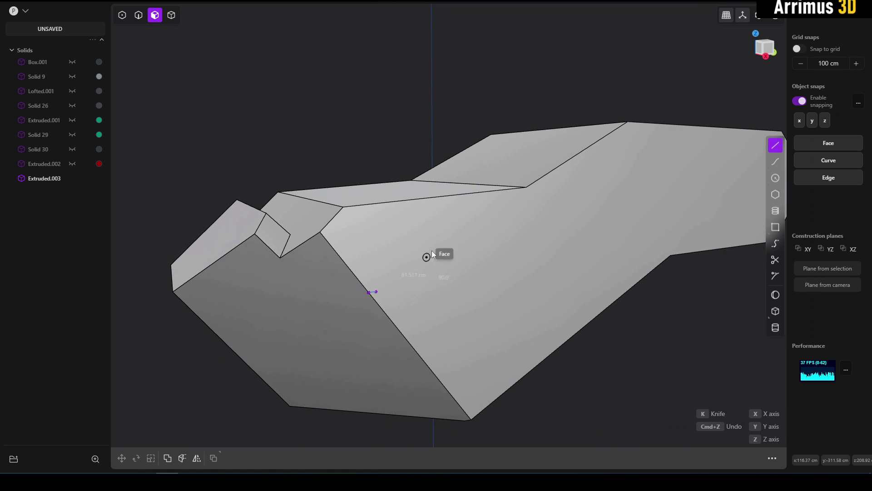
{"action": "left_click", "coordinate": [410, 257]}
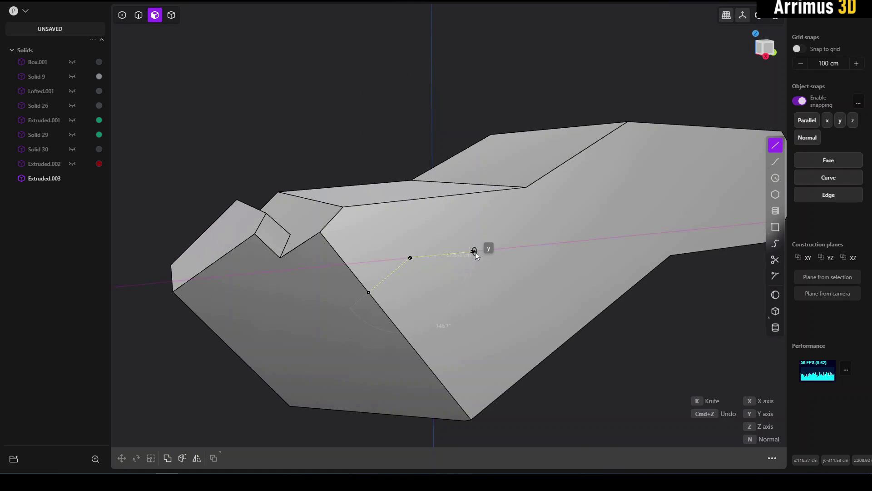
{"action": "left_click", "coordinate": [476, 251]}
{"action": "left_click", "coordinate": [526, 188]}
{"action": "key", "text": "k"}
- Offset the knifed upper strip of the side face inward to form a recessed ledge
{"action": "left_click", "coordinate": [426, 219]}
{"action": "middle_click_drag", "start_coordinate": [422, 216], "coordinate": [449, 221]}
{"action": "left_click_drag", "start_coordinate": [448, 214], "coordinate": [381, 206]}
{"action": "left_click", "coordinate": [525, 348]}
- Knife a closed outline around the block's upper side edge, crossing the sloped, top and side faces
{"action": "middle_click_drag", "start_coordinate": [432, 273], "coordinate": [466, 246]}
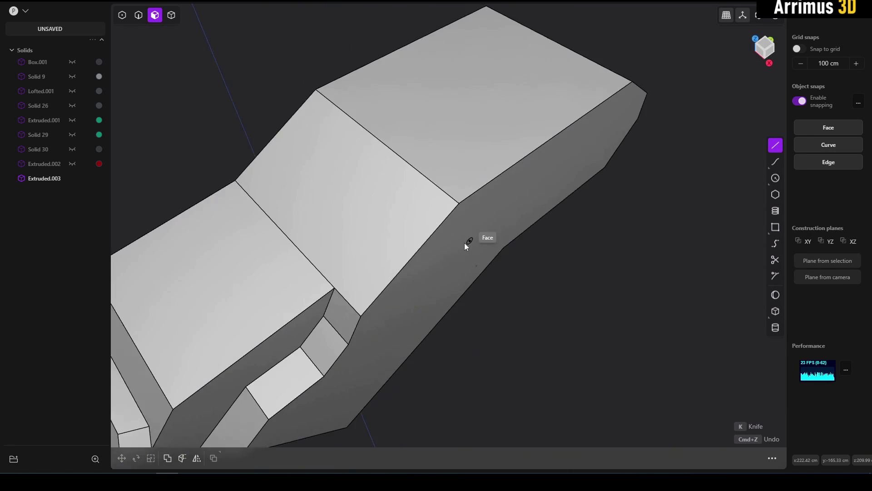
{"action": "left_click", "coordinate": [410, 260]}
{"action": "left_click", "coordinate": [503, 111]}
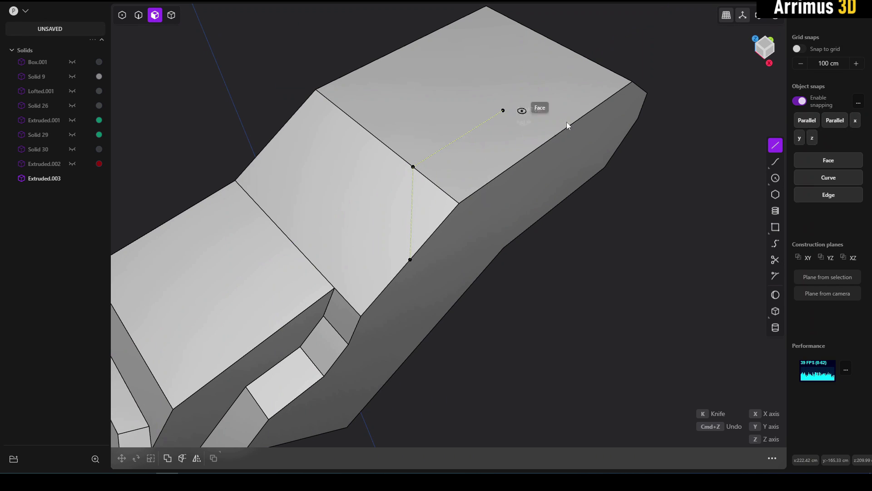
{"action": "left_click", "coordinate": [577, 162]}
{"action": "left_click", "coordinate": [474, 229]}
{"action": "left_click", "coordinate": [453, 266]}
{"action": "left_click", "coordinate": [410, 259]}
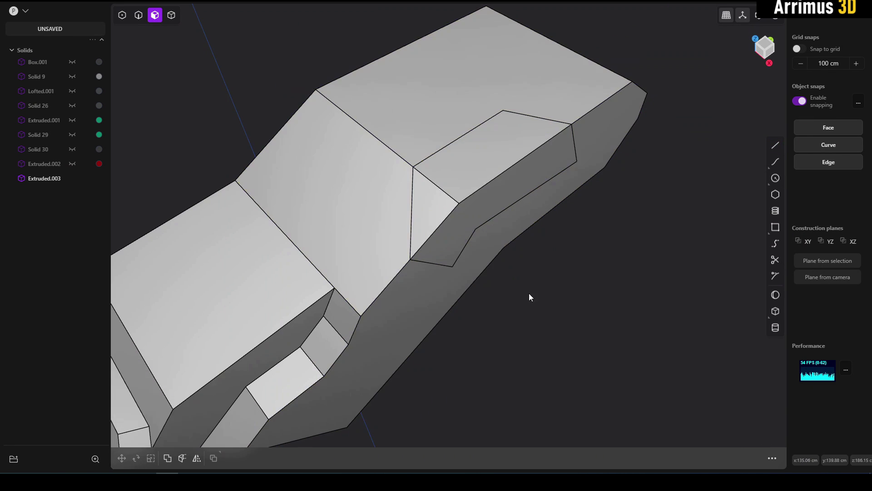
{"action": "middle_click_drag", "start_coordinate": [542, 289], "coordinate": [523, 247]}
- Offset the enclosed top face inward and the enclosed side face inward by about 38.3 cm
{"action": "left_click", "coordinate": [454, 185]}
{"action": "key", "text": "d"}
{"action": "left_click", "coordinate": [448, 206]}
{"action": "left_click", "coordinate": [482, 222]}
{"action": "key", "text": "d"}
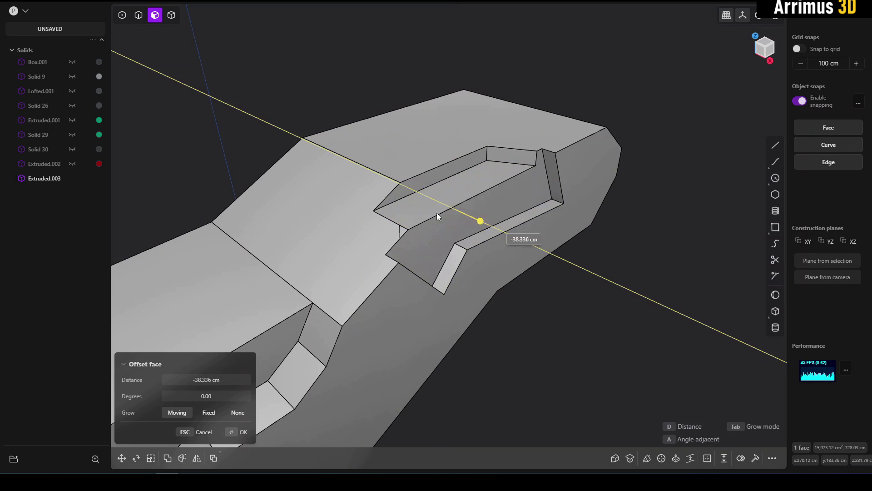
{"action": "left_click", "coordinate": [438, 212]}
{"action": "left_click", "coordinate": [570, 261]}
- Fillet the long edge between the two recessed faces into a wide rounded form
{"action": "middle_click_drag", "start_coordinate": [570, 261], "coordinate": [625, 194]}
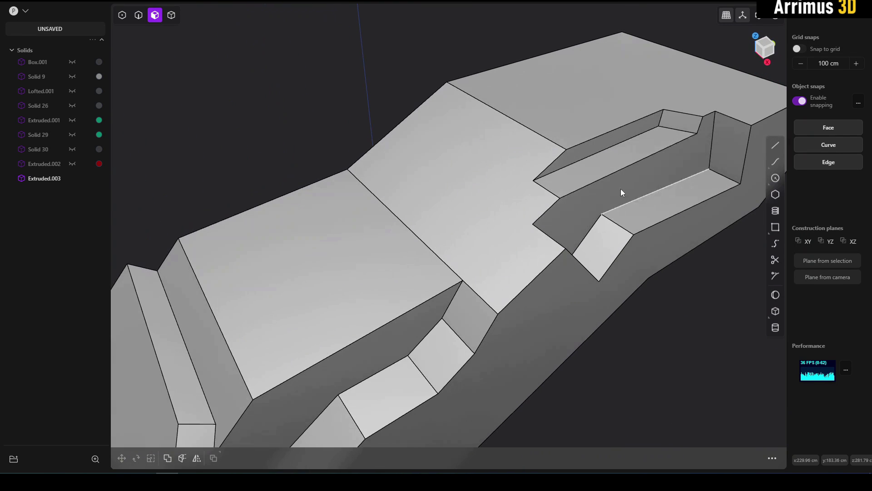
{"action": "left_click", "coordinate": [626, 185]}
{"action": "left_click", "coordinate": [626, 153]}
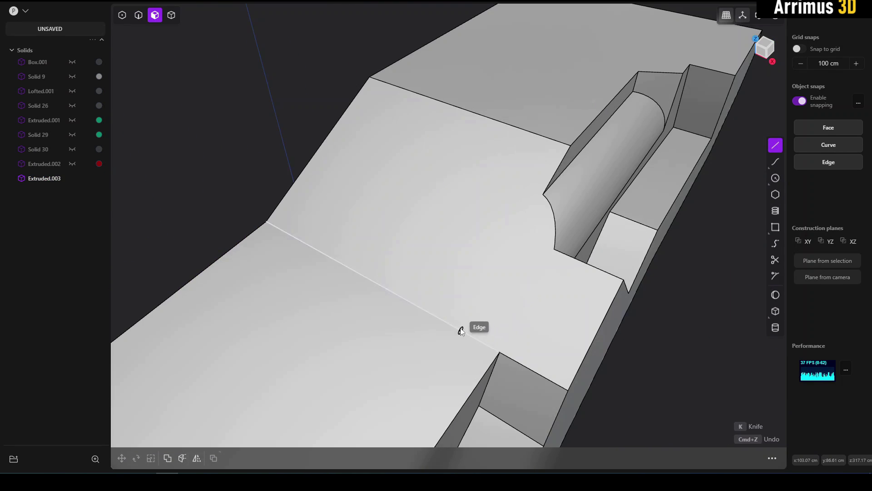
- Knife an angled line path from the crease between the sloped faces up across the upper slope and top face
{"action": "left_click", "coordinate": [459, 330]}
{"action": "left_click", "coordinate": [506, 240]}
{"action": "left_click", "coordinate": [500, 189]}
{"action": "left_click", "coordinate": [534, 133]}
{"action": "left_click", "coordinate": [578, 90]}
{"action": "left_click", "coordinate": [449, 31]}
{"action": "key", "text": "k"}
{"action": "key", "text": "Escape"}
- Offset the two knifed faces on the upper slope and top inward together
{"action": "left_click", "coordinate": [478, 103]}
{"action": "left_click", "coordinate": [465, 133], "text": "shift"}
{"action": "key", "text": "d"}
{"action": "left_click", "coordinate": [474, 141]}
{"action": "right_click", "coordinate": [474, 142]}
{"action": "scroll", "coordinate": [339, 108], "scroll_direction": "down", "scroll_amount": 4}
- Knife a two-segment line path into the lower sloped face, from its side edge to its front edge
{"action": "middle_click_drag", "start_coordinate": [339, 108], "coordinate": [416, 249]}
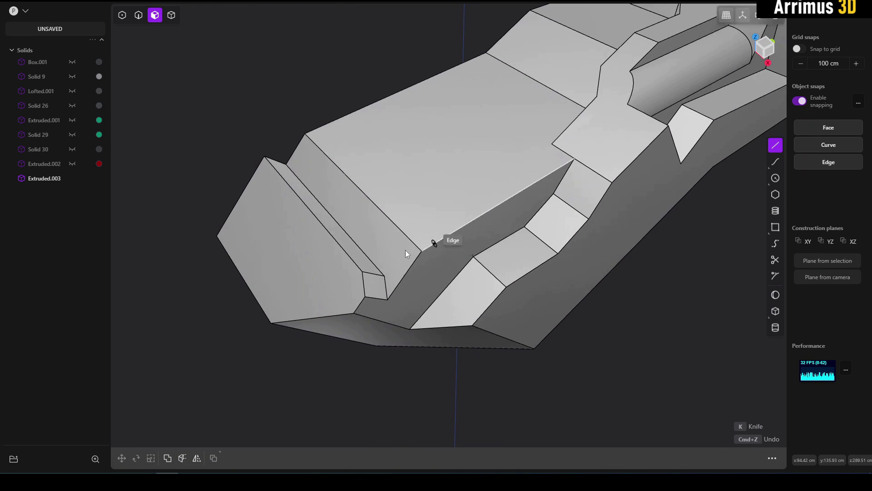
{"action": "left_click", "coordinate": [547, 177]}
{"action": "left_click", "coordinate": [485, 168]}
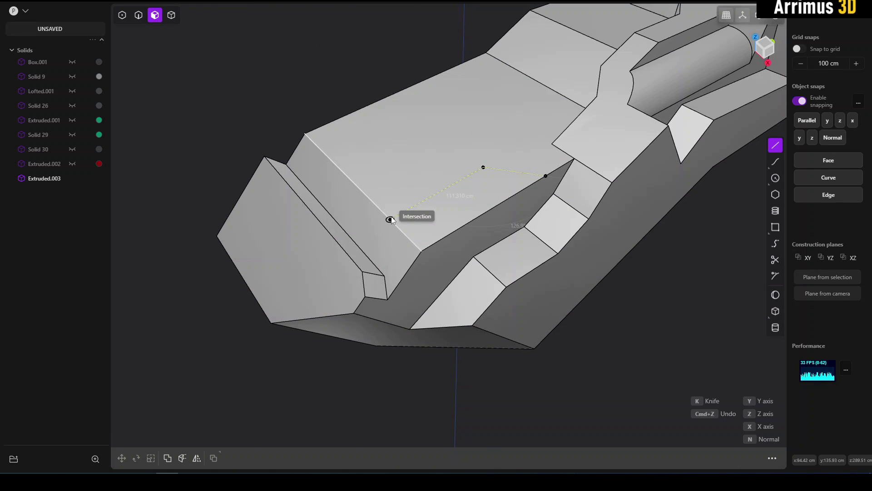
{"action": "left_click", "coordinate": [391, 220]}
{"action": "key", "text": "space"}
{"action": "key", "text": "k"}
- Offset the knifed corner face of the lower slope outward to form a raised block
{"action": "middle_click_drag", "start_coordinate": [445, 226], "coordinate": [501, 232]}
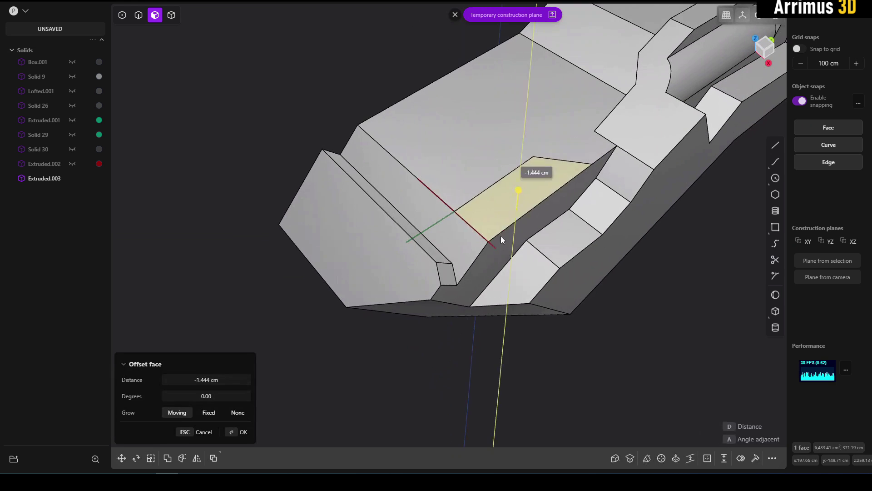
{"action": "left_click_drag", "start_coordinate": [514, 203], "coordinate": [523, 187]}
{"action": "left_click", "coordinate": [662, 302]}
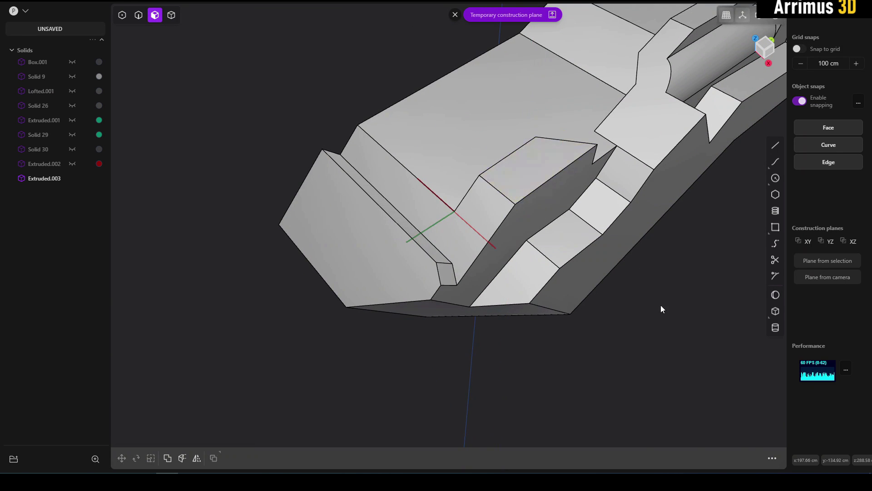
- Move the whole solid upward along the Z axis
{"action": "scroll", "coordinate": [637, 295], "scroll_direction": "down", "scroll_amount": 2}
{"action": "key", "text": "4"}
{"action": "left_click", "coordinate": [516, 245]}
{"action": "middle_click_drag", "start_coordinate": [516, 245], "coordinate": [486, 286], "text": "shift"}
{"action": "key", "text": "g"}
{"action": "key", "text": "z"}
{"action": "left_click", "coordinate": [509, 159]}
{"action": "key", "text": "Escape"}
- Knife an angled line path across the lower sloped face, from its far front corner past the raised block toward the upper slope
{"action": "middle_click_drag", "start_coordinate": [504, 145], "coordinate": [463, 160]}
{"action": "key", "text": "shift+a"}
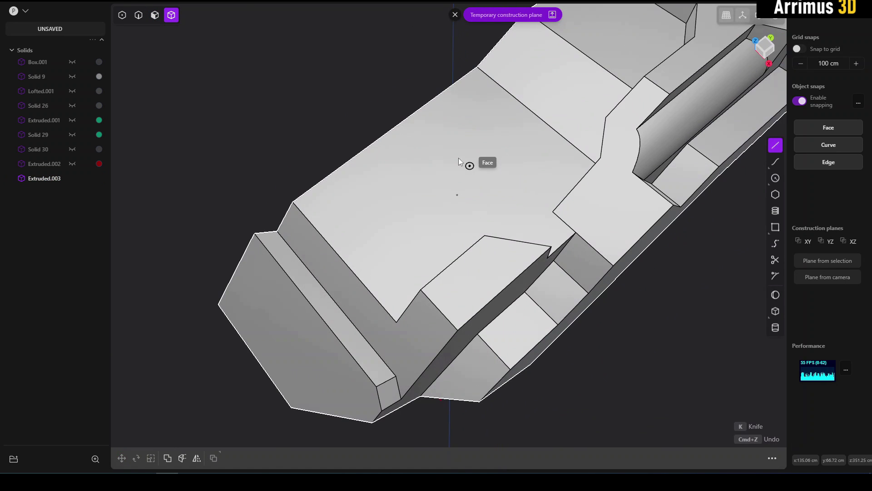
{"action": "left_click", "coordinate": [328, 175]}
{"action": "left_click", "coordinate": [404, 258]}
{"action": "left_click", "coordinate": [461, 208]}
{"action": "left_click", "coordinate": [514, 197]}
{"action": "key", "text": "k"}
- Offset the knifed lower slope face inward by about 19.8 cm
{"action": "key", "text": "3"}
{"action": "left_click", "coordinate": [435, 122]}
{"action": "key", "text": "d"}
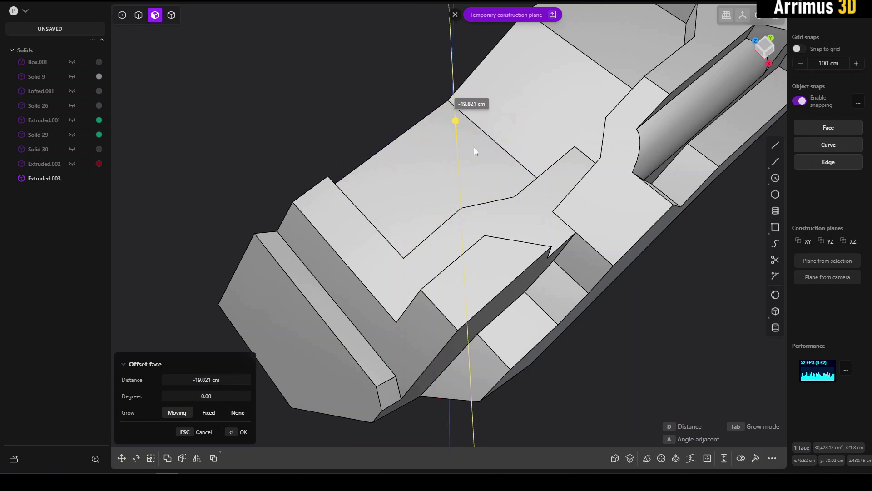
{"action": "left_click", "coordinate": [466, 158]}
- Fillet the two crease edges between the recessed sloped and top faces by about 67.5 cm
{"action": "key", "text": "2"}
{"action": "left_click", "coordinate": [476, 150]}
{"action": "left_click", "coordinate": [587, 55], "text": "shift"}
{"action": "key", "text": "b"}
{"action": "middle_click_drag", "start_coordinate": [588, 88], "coordinate": [534, 131], "text": "shift"}
{"action": "left_click_drag", "start_coordinate": [535, 97], "coordinate": [571, 83]}
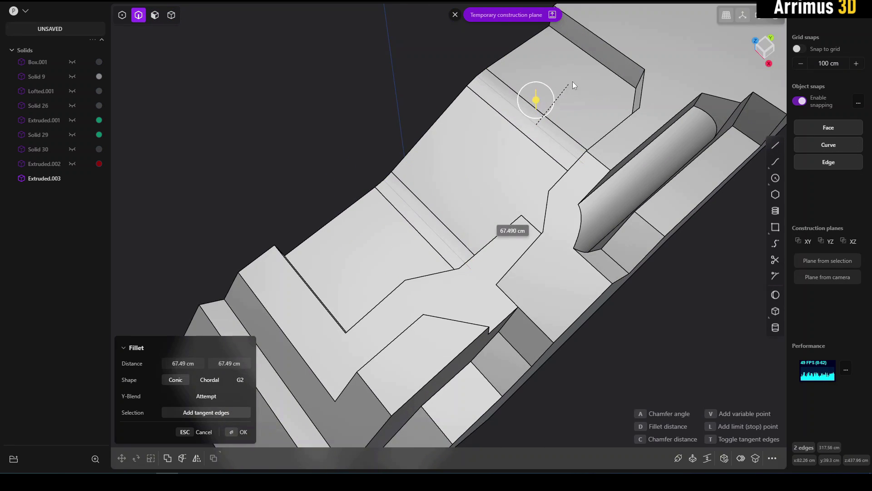
{"action": "right_click", "coordinate": [570, 83]}
{"action": "key", "text": "Escape"}
- Try to knife an angled outline across the top face and rear slope in the top view
{"action": "middle_click_drag", "start_coordinate": [727, 55], "coordinate": [437, 220], "text": "shift"}
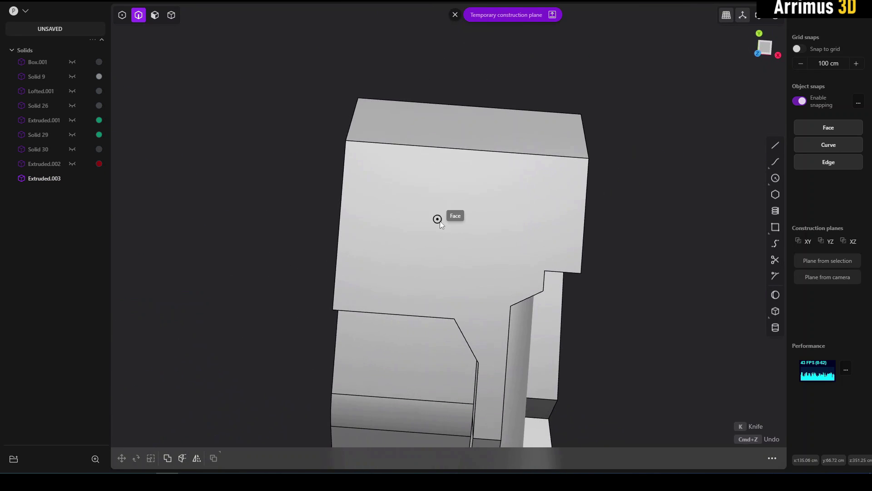
{"action": "left_click", "coordinate": [765, 47]}
{"action": "left_click", "coordinate": [334, 265]}
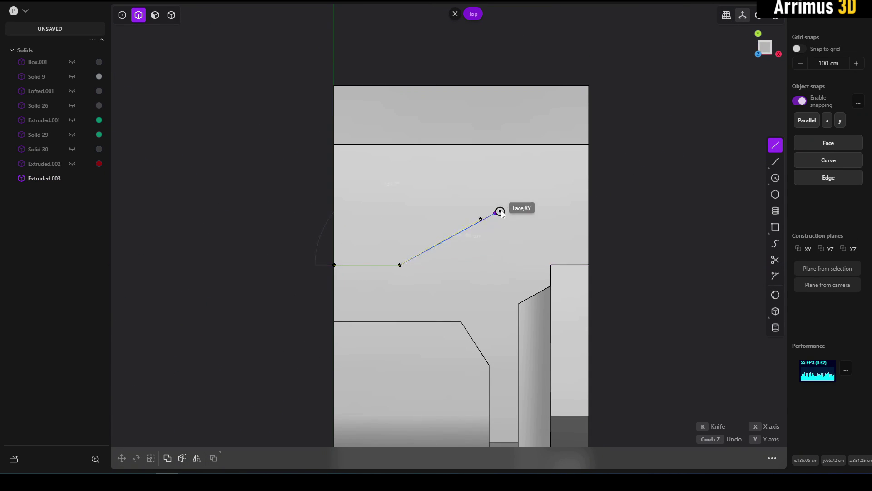
{"action": "left_click", "coordinate": [506, 199]}
{"action": "left_click", "coordinate": [505, 86]}
{"action": "key", "text": "k"}
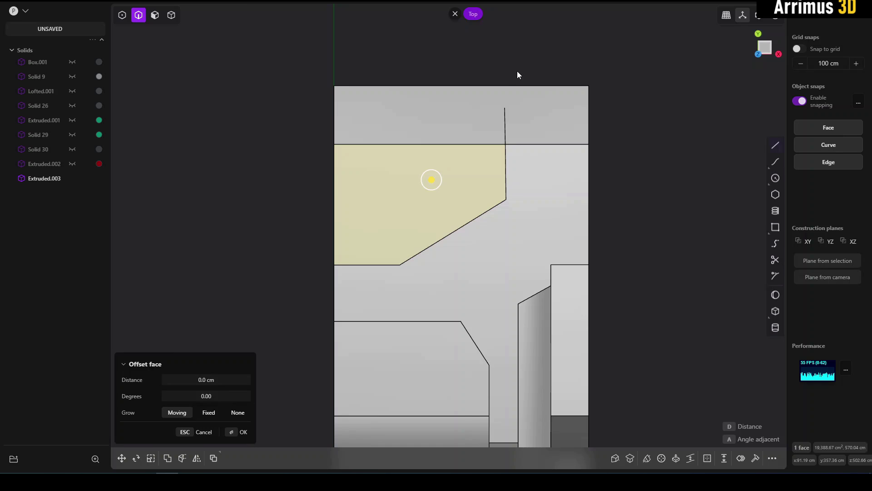
{"action": "key", "text": "Escape"}
- Knife a three-segment outline from the centre-side edge across the top face and over the rear slope
{"action": "left_click", "coordinate": [335, 261]}
{"action": "left_click", "coordinate": [452, 261]}
{"action": "left_click", "coordinate": [518, 219]}
{"action": "left_click", "coordinate": [518, 61]}
{"action": "key", "text": "k"}
- Continue the knifed line down the face below the rear slope to its lower edge
{"action": "key", "text": "3"}
{"action": "left_click", "coordinate": [458, 193]}
{"action": "mouse_move", "coordinate": [459, 193]}
{"action": "middle_mouse_down"}
{"action": "mouse_move", "coordinate": [353, 135]}
{"action": "mouse_move", "coordinate": [534, 245]}
{"action": "mouse_move", "coordinate": [552, 245]}
{"action": "middle_mouse_up"}
{"action": "key", "text": "Escape"}
{"action": "scroll", "coordinate": [485, 127], "scroll_direction": "up", "scroll_amount": 5}
{"action": "key", "text": "l"}
{"action": "left_click", "coordinate": [461, 139]}
{"action": "left_click", "coordinate": [462, 148]}
{"action": "left_click", "coordinate": [463, 199]}
{"action": "key", "text": "k"}
{"action": "key", "text": "Escape"}
- Offset the enclosed top face deep downward into the solid
{"action": "middle_click_drag", "start_coordinate": [505, 66], "coordinate": [568, 147], "text": "shift"}
{"action": "left_click", "coordinate": [490, 107]}
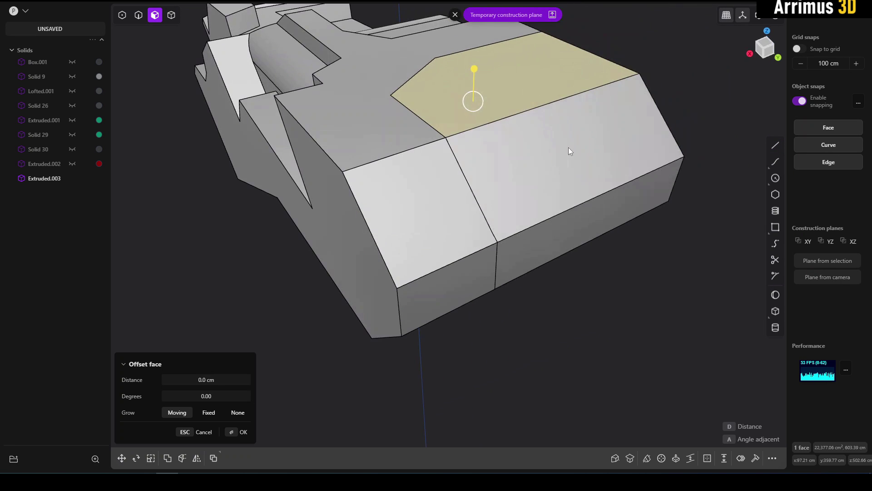
{"action": "key", "text": "d"}
{"action": "left_click", "coordinate": [550, 328]}
{"action": "right_click", "coordinate": [549, 330]}
{"action": "middle_click_drag", "start_coordinate": [339, 236], "coordinate": [471, 212]}
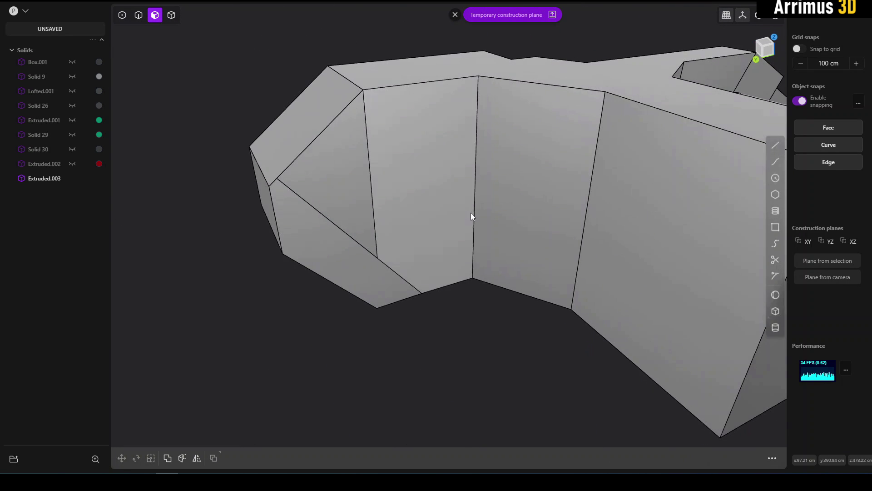
- Clean the redundant dividing edges off the solid's end side so that the side becomes a single face
{"action": "key", "text": "4"}
{"action": "left_click", "coordinate": [418, 197]}
{"action": "key", "text": "f"}
{"action": "key", "text": "Escape"}
{"action": "left_click", "coordinate": [493, 326]}
{"action": "middle_click_drag", "start_coordinate": [493, 327], "coordinate": [419, 211]}
- Knife a closed-off stepped outline into the end side face, starting and finishing on its inner vertical corner edge
{"action": "key", "text": "3"}
{"action": "mouse_move", "coordinate": [333, 157]}
{"action": "middle_mouse_down"}
{"action": "mouse_move", "coordinate": [413, 142]}
{"action": "mouse_move", "coordinate": [343, 147]}
{"action": "middle_mouse_up"}
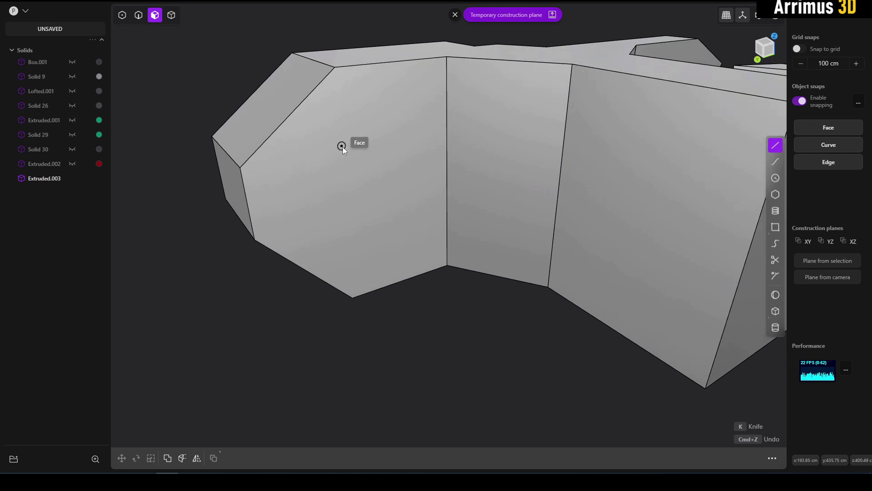
{"action": "left_click", "coordinate": [446, 108]}
{"action": "left_click", "coordinate": [357, 122]}
{"action": "left_click", "coordinate": [322, 146]}
{"action": "left_click", "coordinate": [326, 179]}
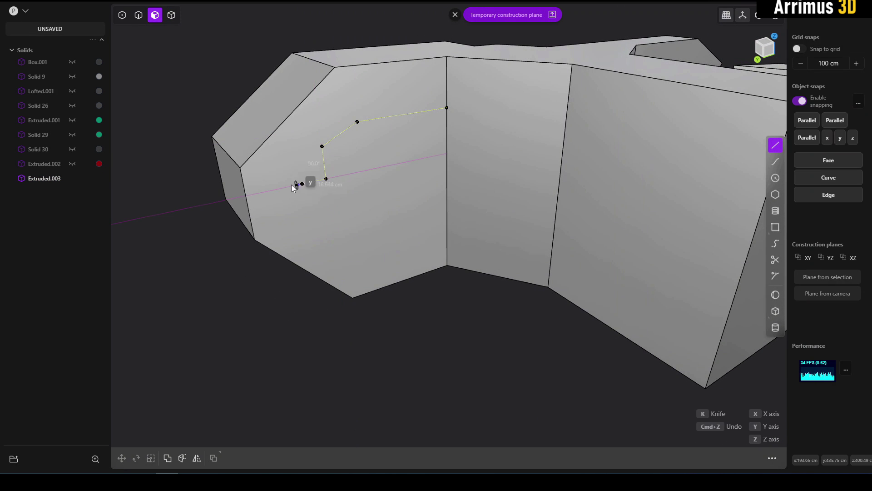
{"action": "left_click", "coordinate": [289, 187]}
{"action": "left_click", "coordinate": [364, 257]}
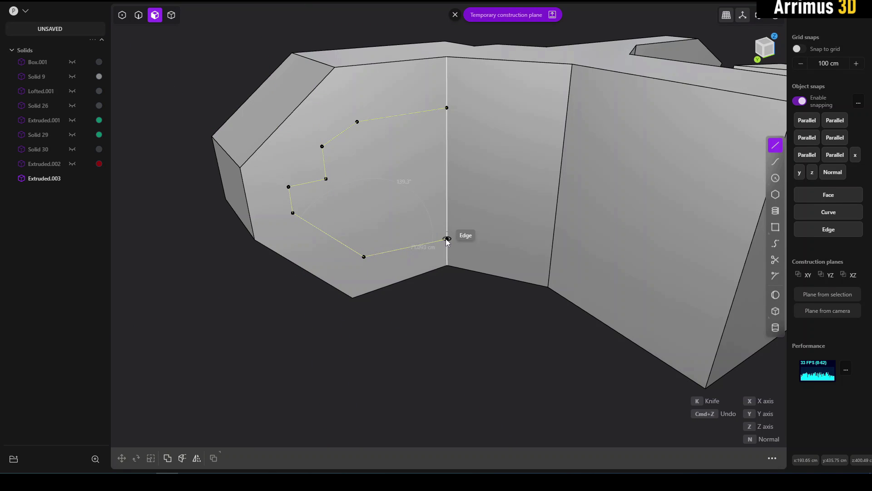
{"action": "key", "text": "k"}
- Offset the enclosed stepped face outward until it lines up with the solid's outer corner
{"action": "left_click", "coordinate": [380, 200]}
{"action": "key", "text": "d"}
{"action": "middle_click_drag", "start_coordinate": [381, 200], "coordinate": [469, 188]}
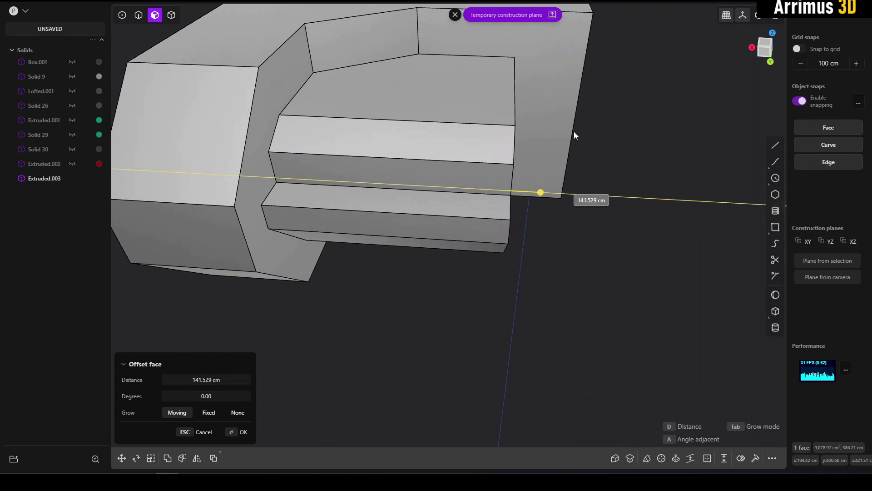
{"action": "left_click", "coordinate": [593, 12]}
- Knife a zigzag outline across the upper face of the new protrusion, from its end-side edge to the opposite wall's outer edge
{"action": "middle_click_drag", "start_coordinate": [586, 20], "coordinate": [317, 173]}
{"action": "key", "text": "l"}
{"action": "left_click", "coordinate": [314, 170]}
{"action": "left_click", "coordinate": [377, 199]}
{"action": "left_click", "coordinate": [384, 222]}
{"action": "left_click", "coordinate": [423, 220]}
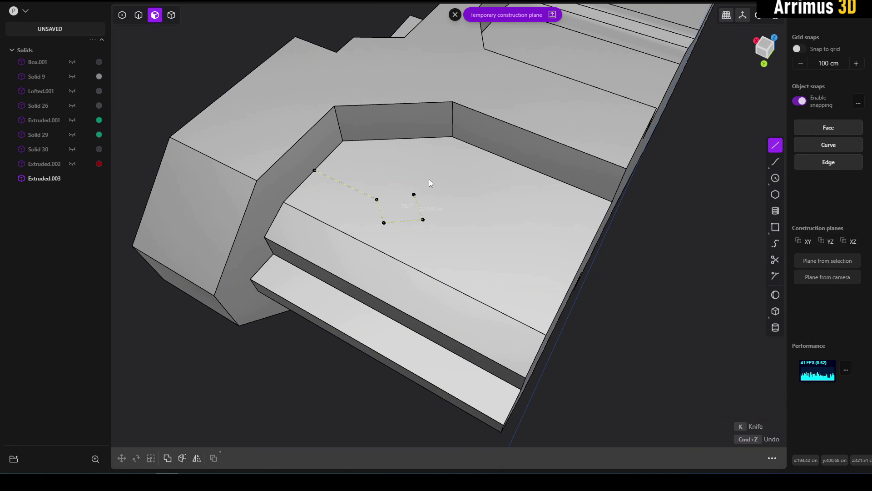
{"action": "left_click", "coordinate": [510, 199]}
{"action": "left_click", "coordinate": [531, 192]}
{"action": "left_click", "coordinate": [602, 222]}
{"action": "key", "text": "k"}
{"action": "left_click", "coordinate": [661, 235]}
- Offset the part of the upper face between the zigzag outline and the recess walls slightly upward
{"action": "left_click", "coordinate": [492, 166]}
{"action": "key", "text": "d"}
{"action": "key", "text": "d"}
{"action": "left_click", "coordinate": [486, 157]}
{"action": "middle_click_drag", "start_coordinate": [327, 159], "coordinate": [511, 164]}
- Focus the view on the whole solid and examine its raised and recessed details from several angles
{"action": "key", "text": "4"}
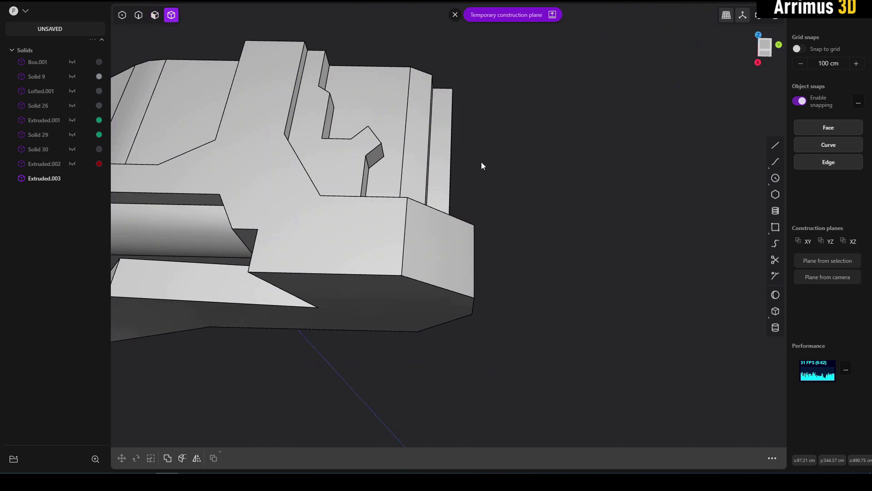
{"action": "left_click", "coordinate": [394, 159]}
{"action": "key", "text": "slash"}
{"action": "middle_click_drag", "start_coordinate": [393, 158], "coordinate": [557, 226]}
{"action": "left_click", "coordinate": [557, 226]}
{"action": "middle_click_drag", "start_coordinate": [524, 191], "coordinate": [546, 274]}
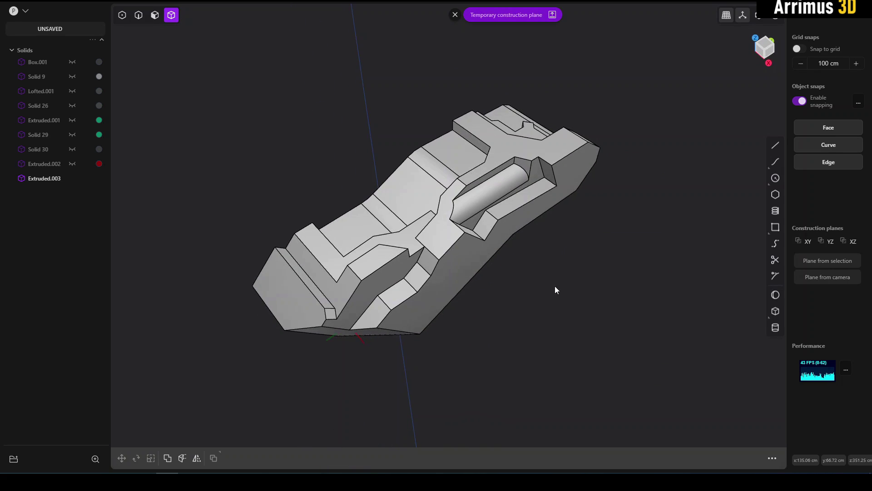